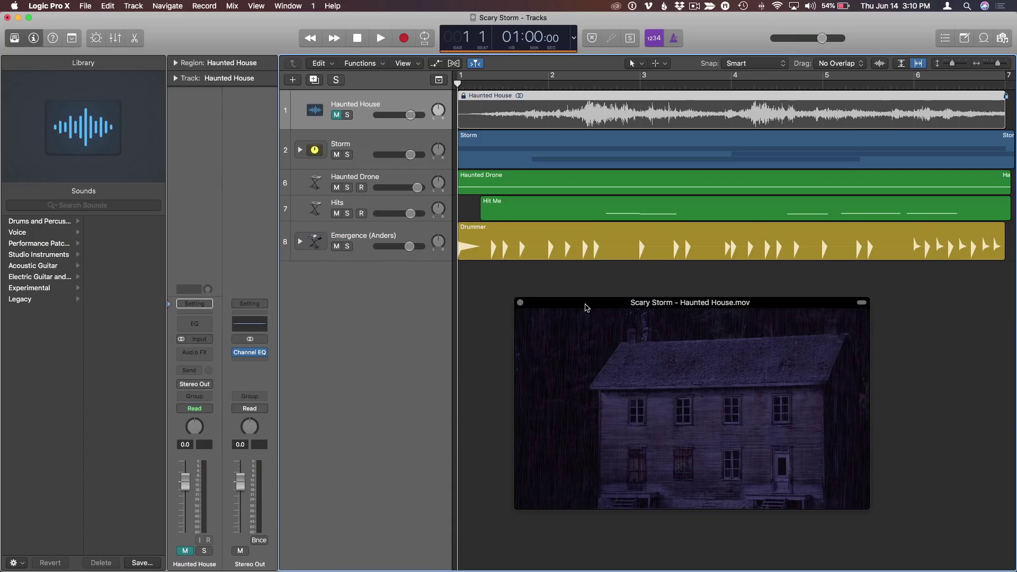
Step: Move the movie preview to a new spot, play the score with it, then return to the start
drag(585, 307, 551, 301)
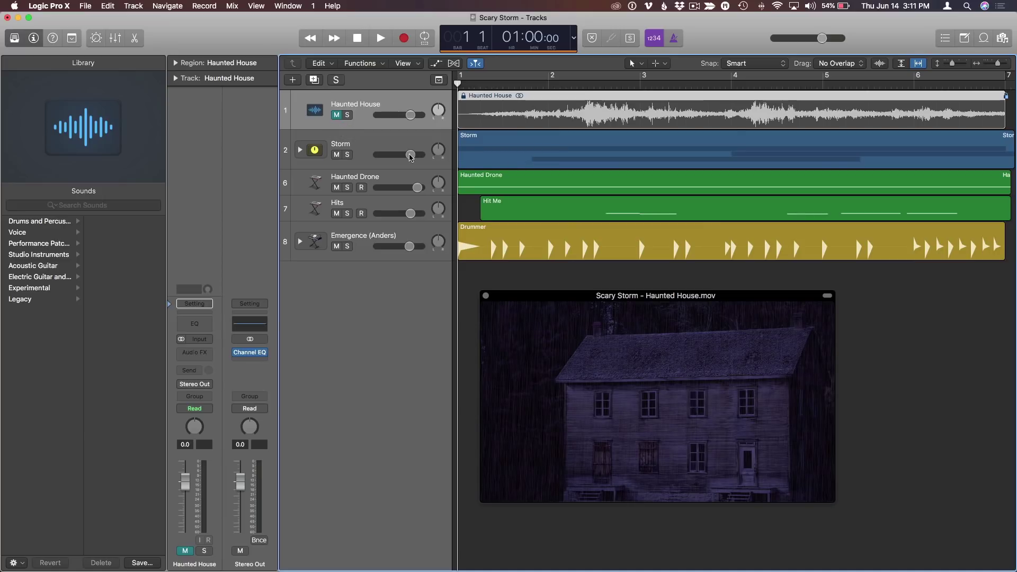
drag(553, 303, 552, 317)
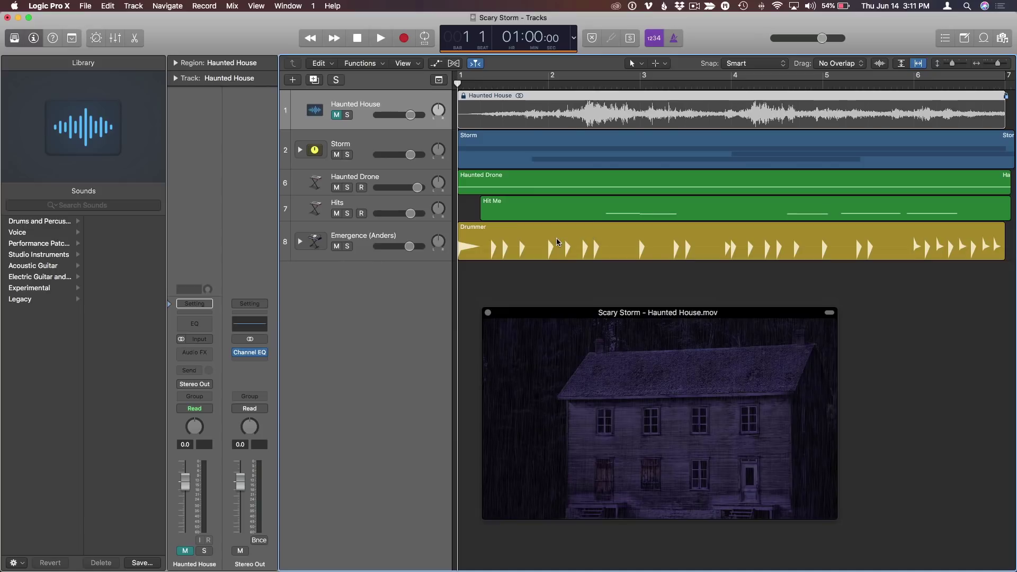
key(space)
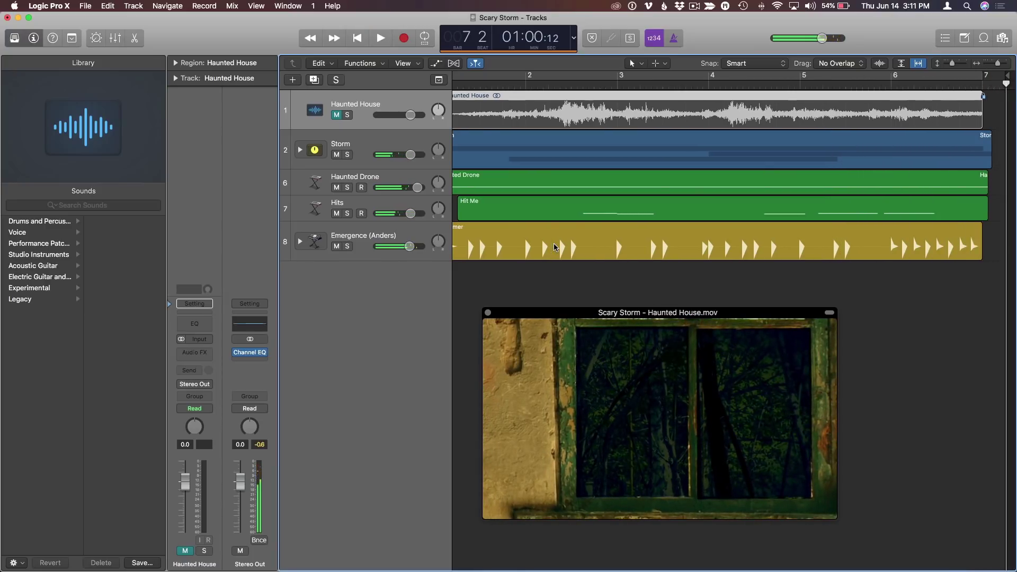
key(Return)
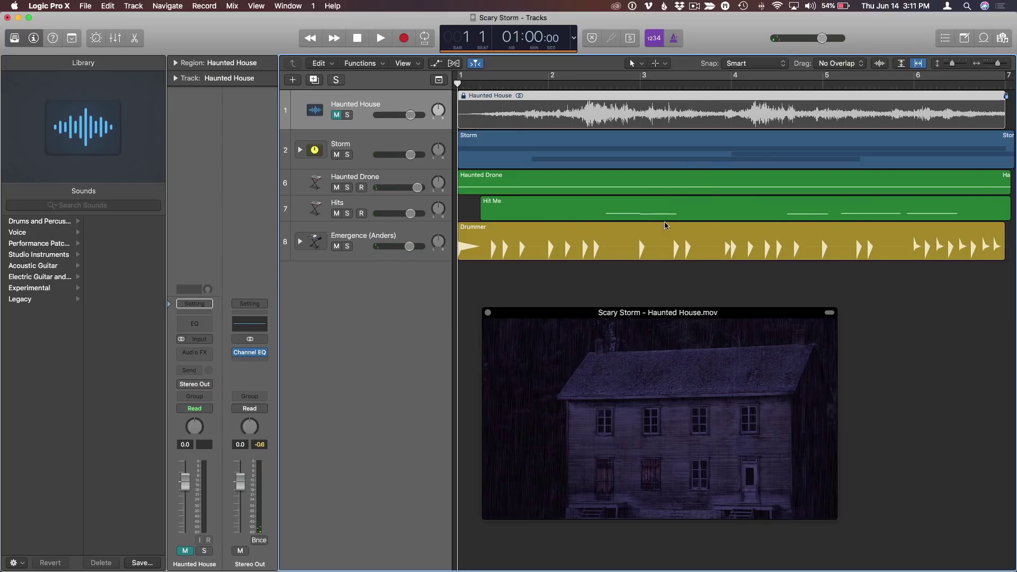
Step: Dock the movie as a thumbnail, expand the Storm stack, and open the Apple Loops browser
click(488, 313)
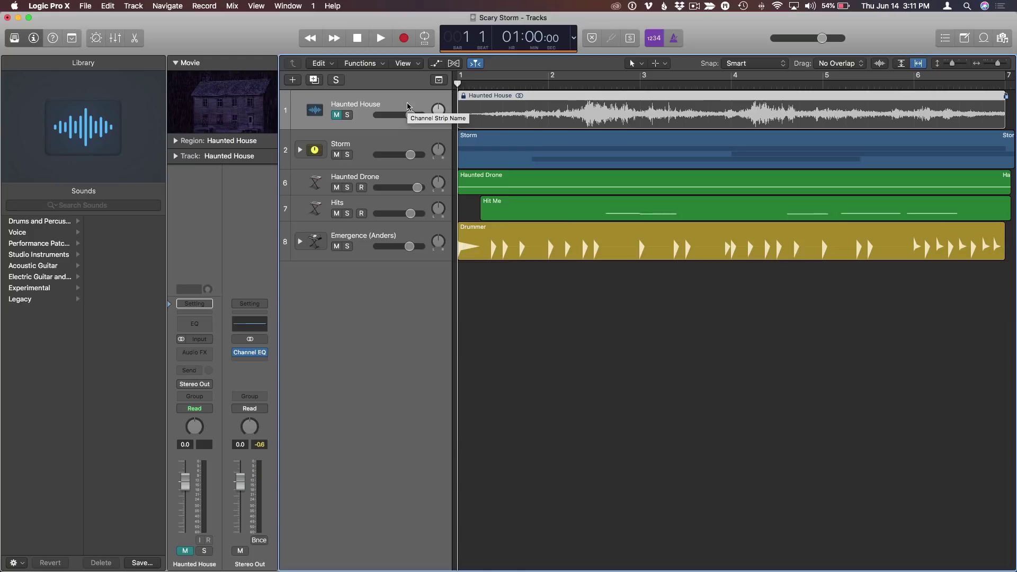
click(375, 144)
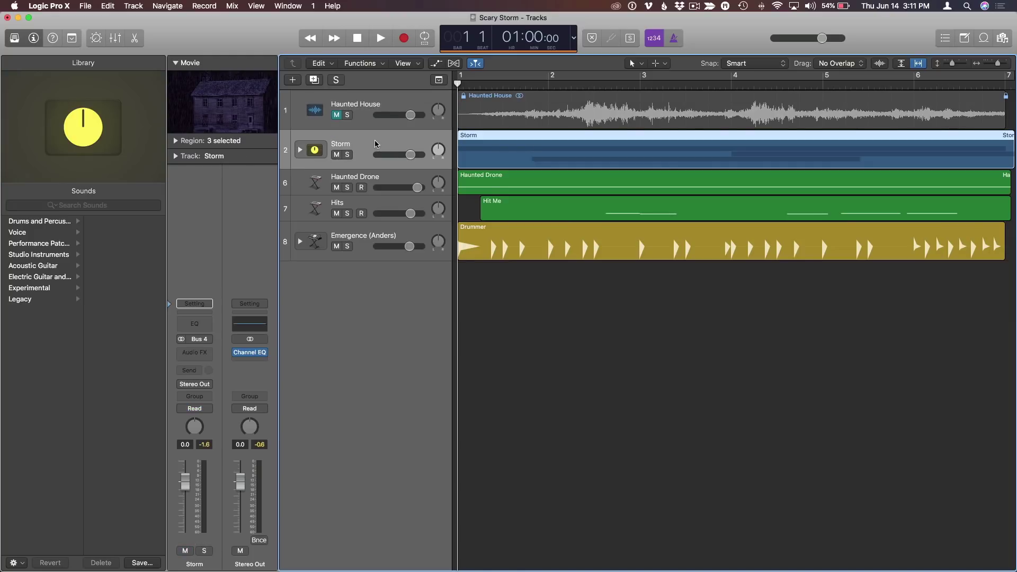
click(300, 151)
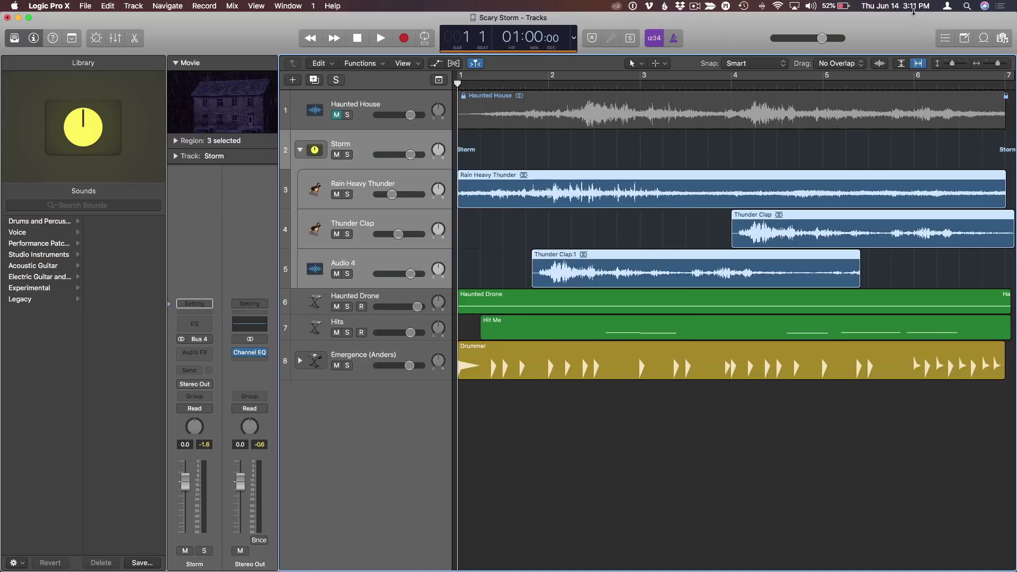
click(984, 38)
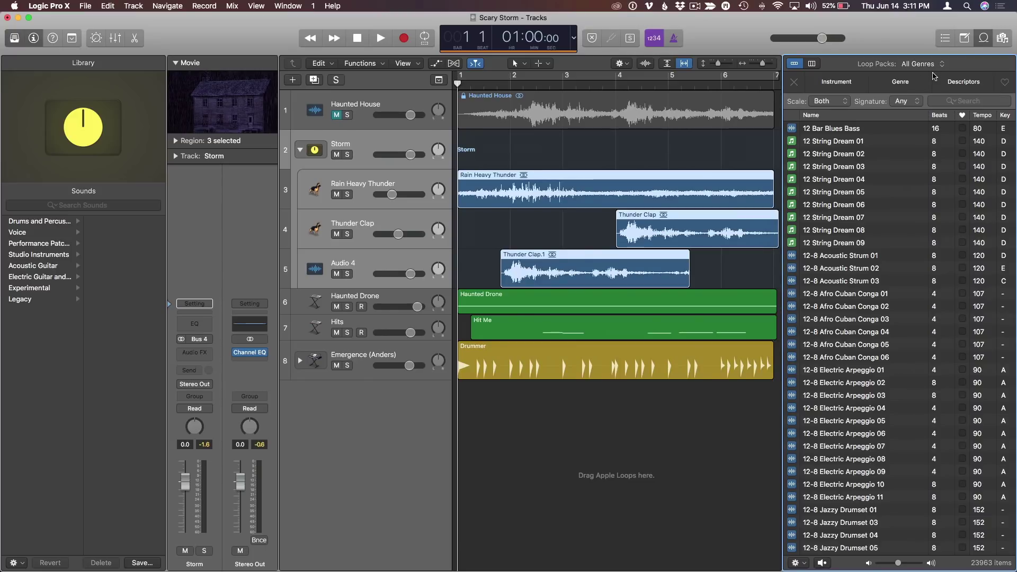
Step: Search the Apple Loops library for 'thunder', then clear the search and close the browser
click(964, 100)
text(d)
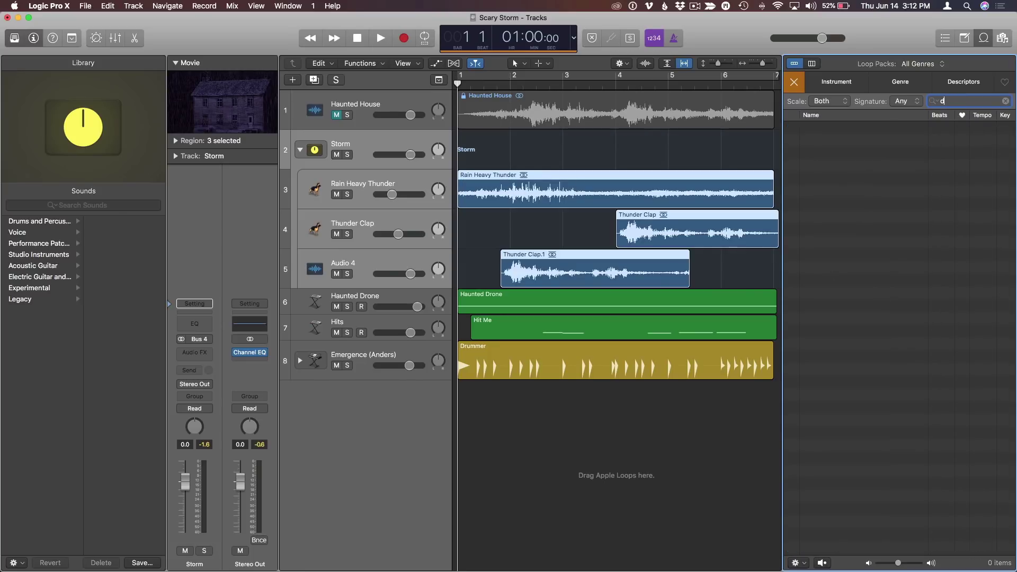
key(BackSpace)
text(thun)
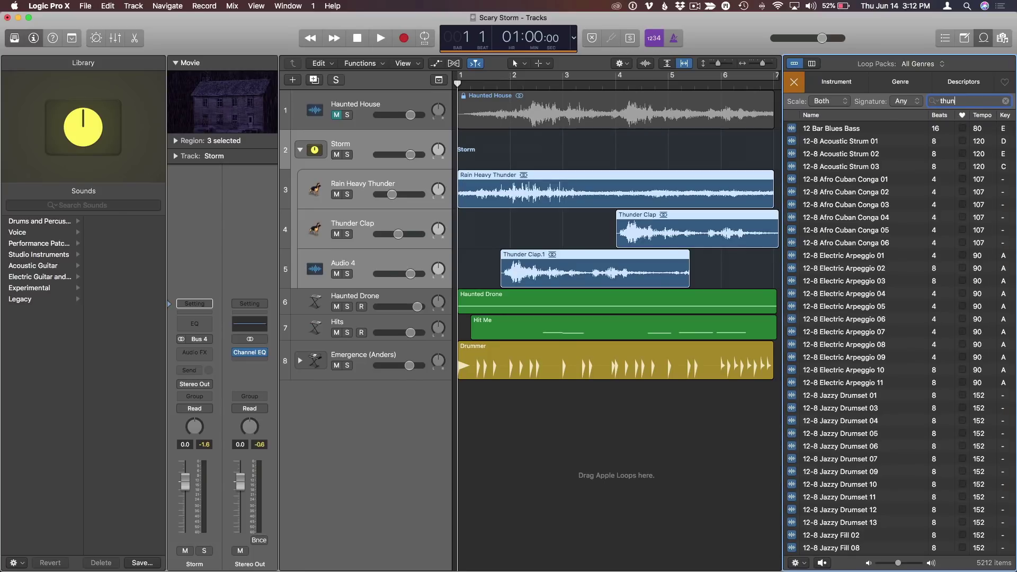
text(der)
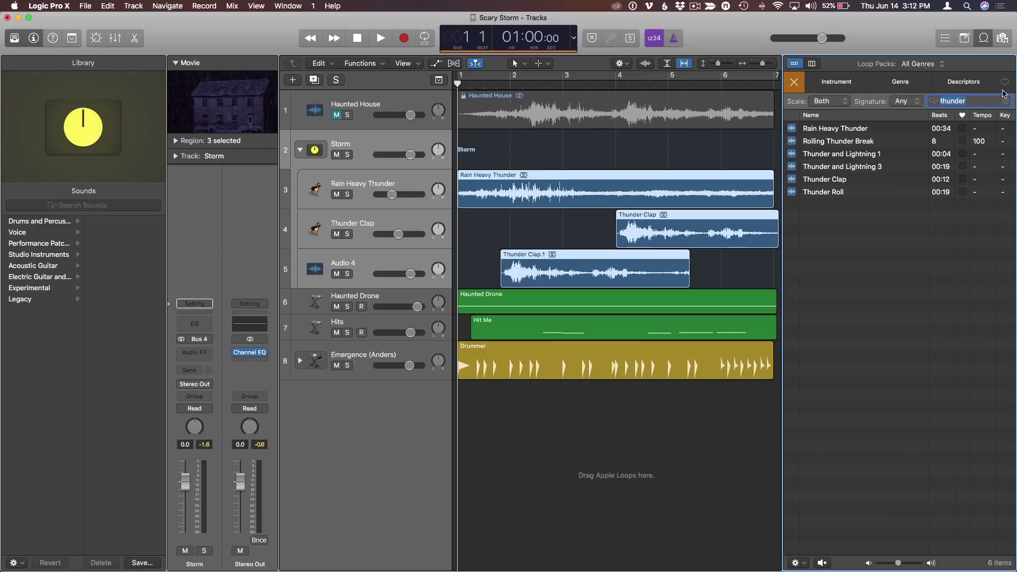
click(1006, 100)
click(984, 38)
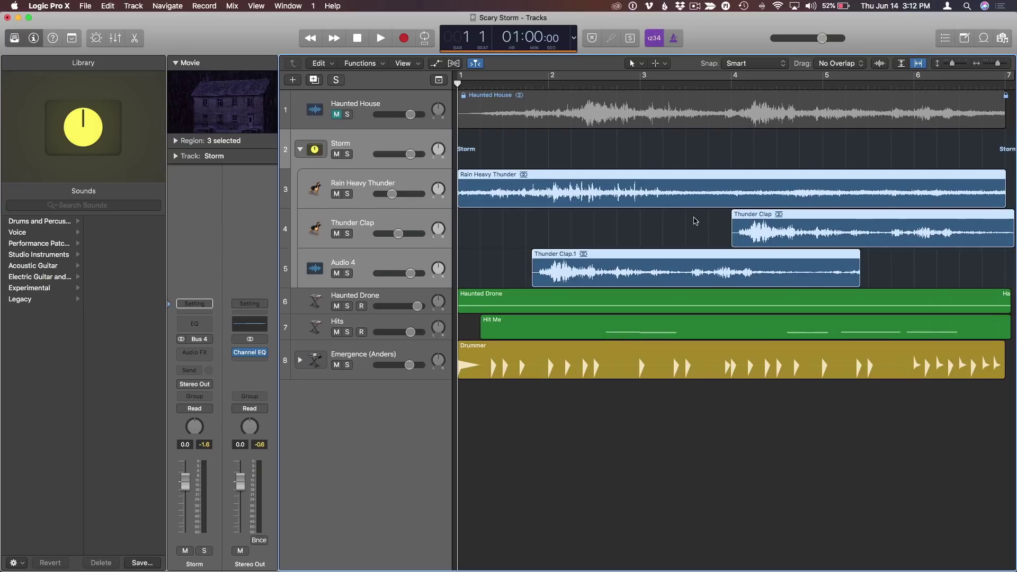
Step: Collapse the Storm stack and select the Haunted Drone track
click(300, 150)
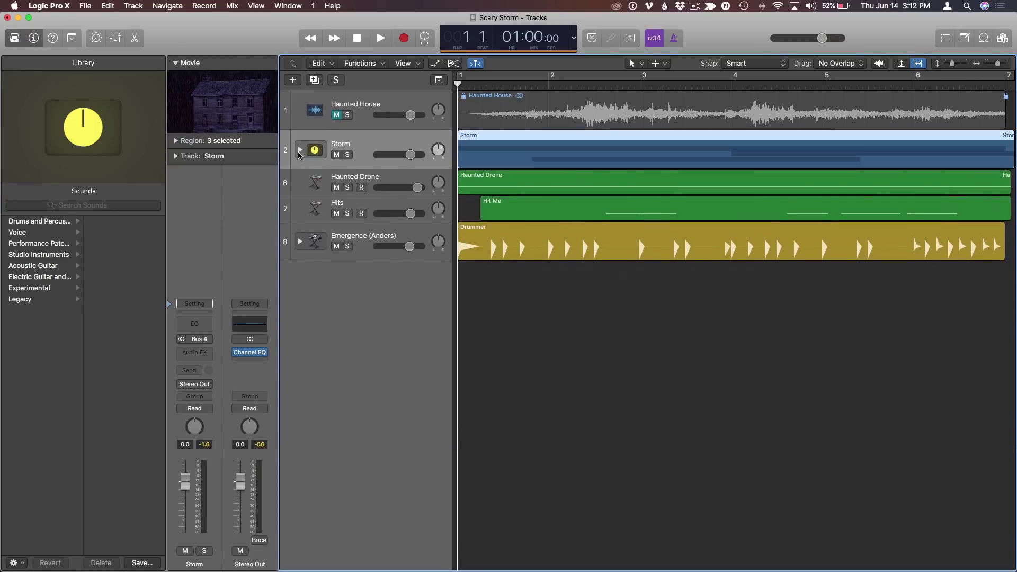
click(521, 182)
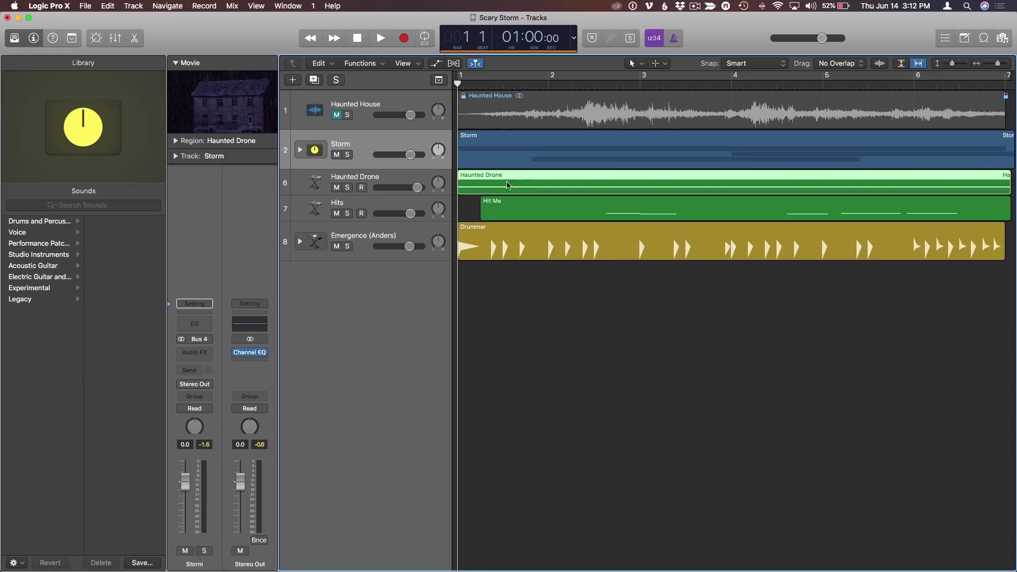
click(314, 186)
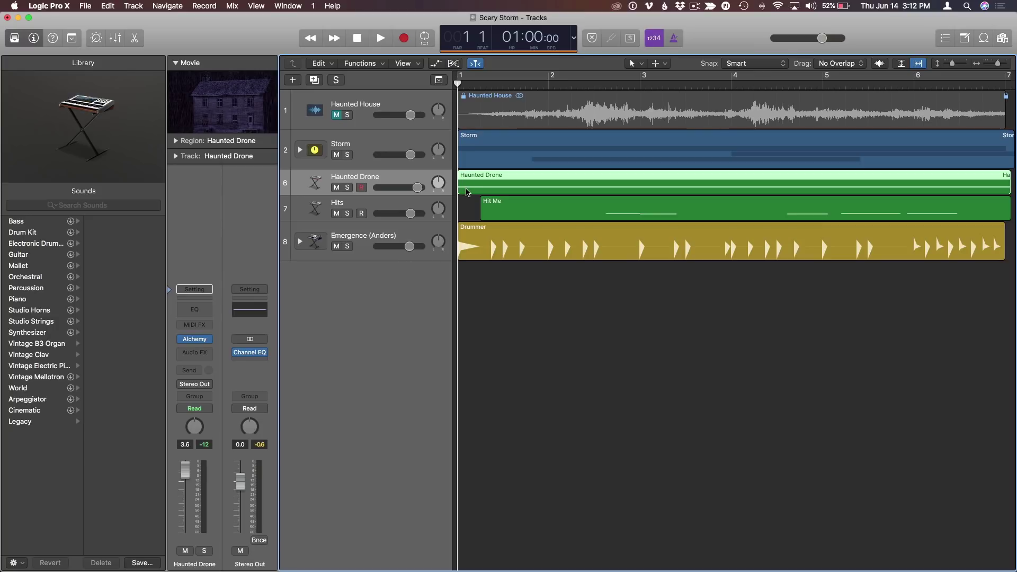
Step: Open Musical Typing with Cmd-K, move it aside, and play low and high Haunted Drone notes
key(super+k)
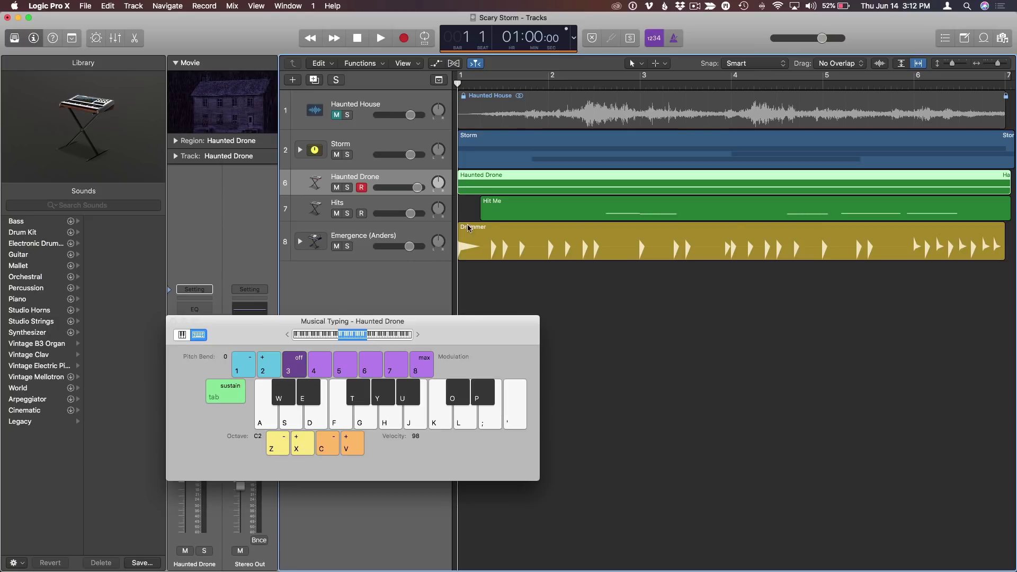
drag(466, 324, 585, 316)
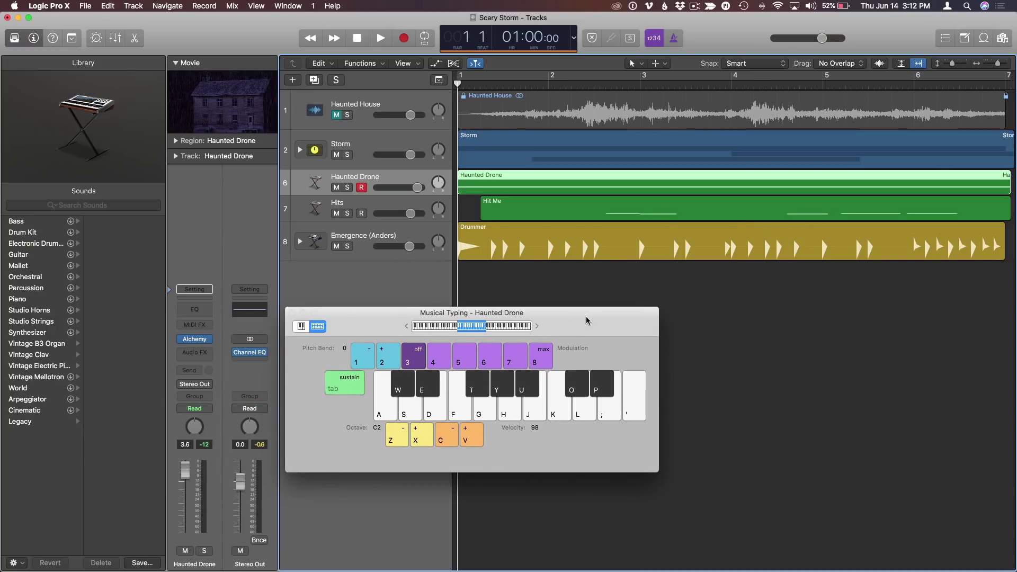
click(432, 410)
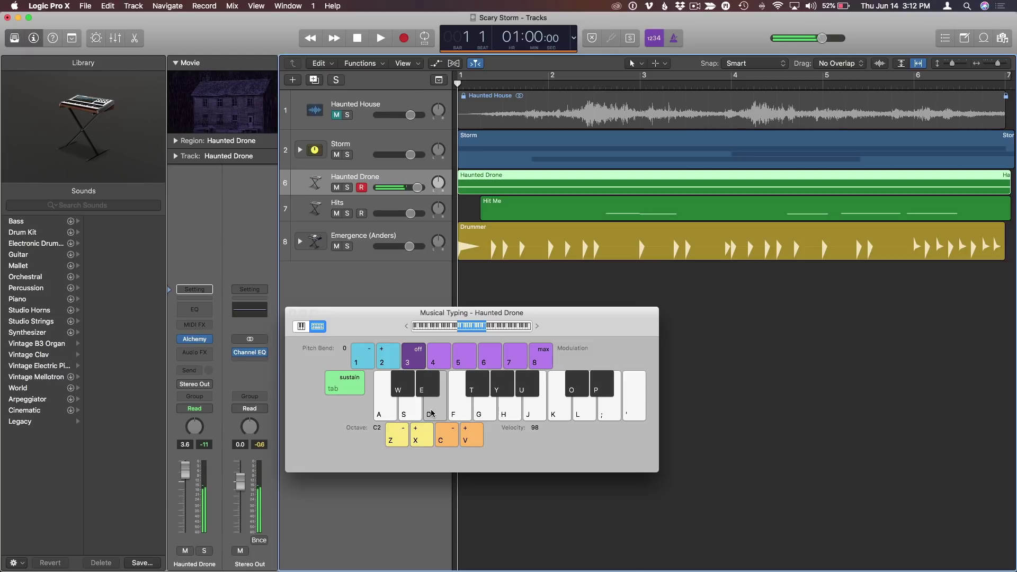
key(XF86AudioRaiseVolume)
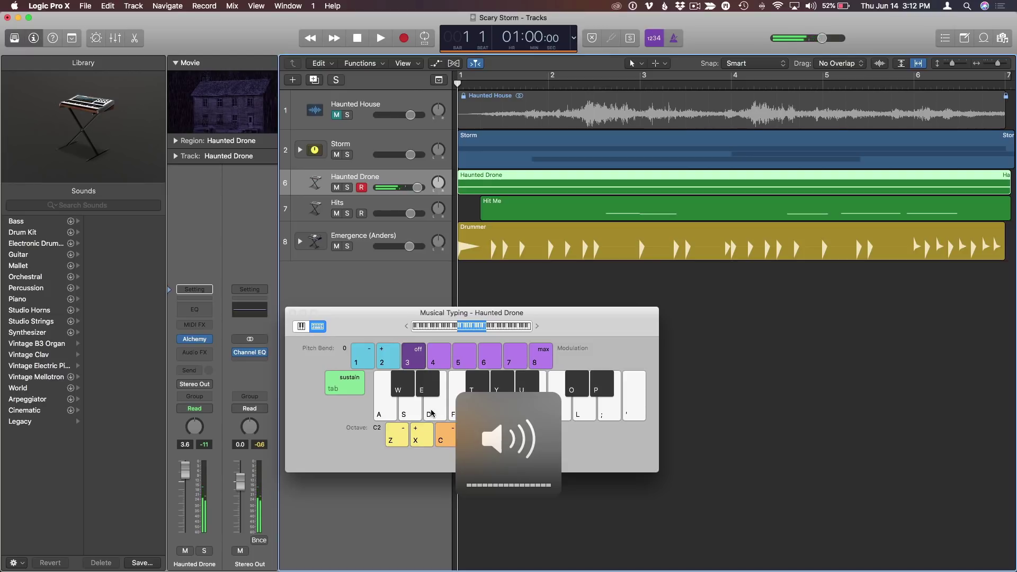
click(585, 418)
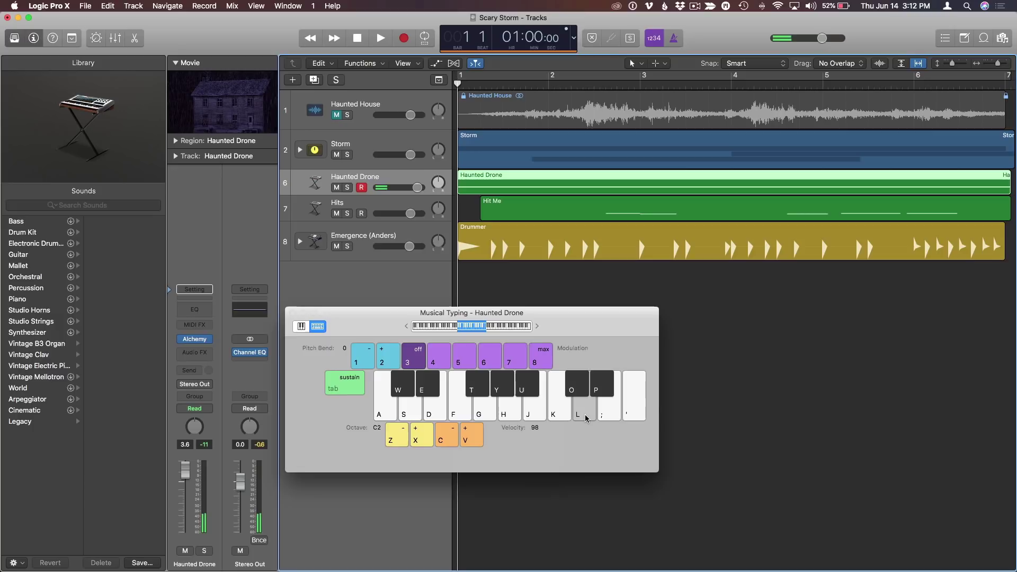
click(412, 414)
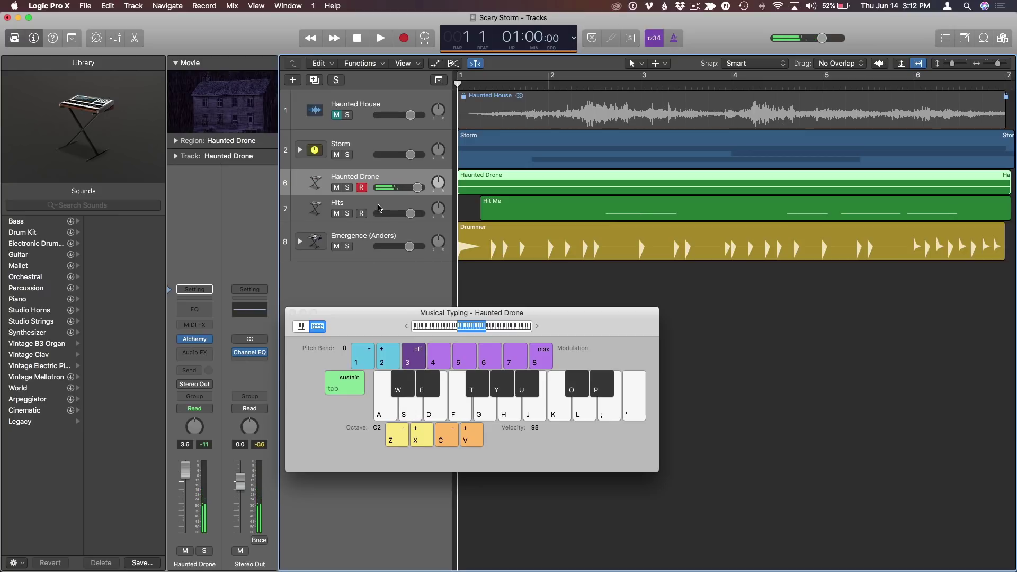
Step: Solo the Hits track and play the score from bar 2 beat 3, then from bar 2
click(379, 207)
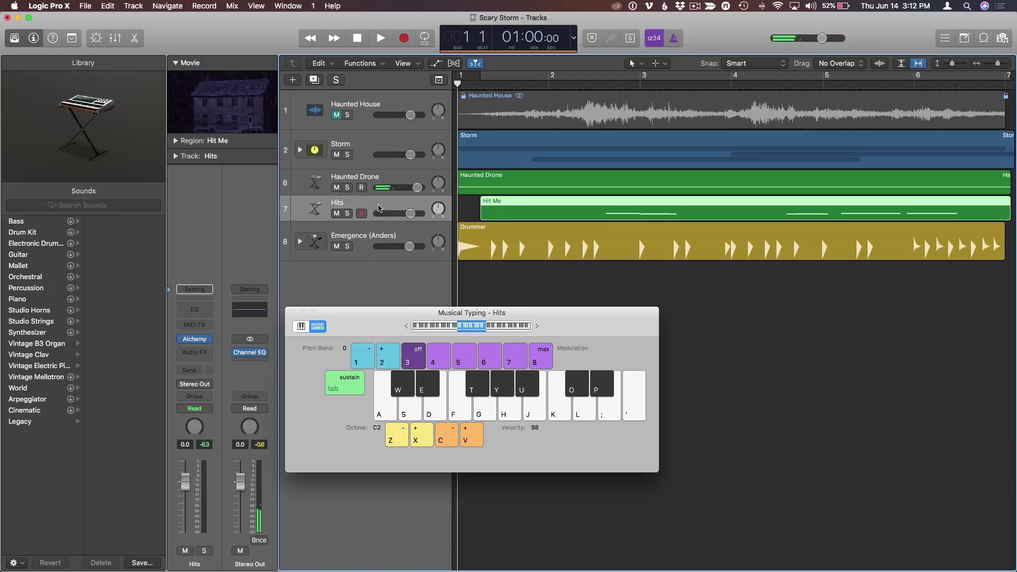
click(348, 214)
click(593, 85)
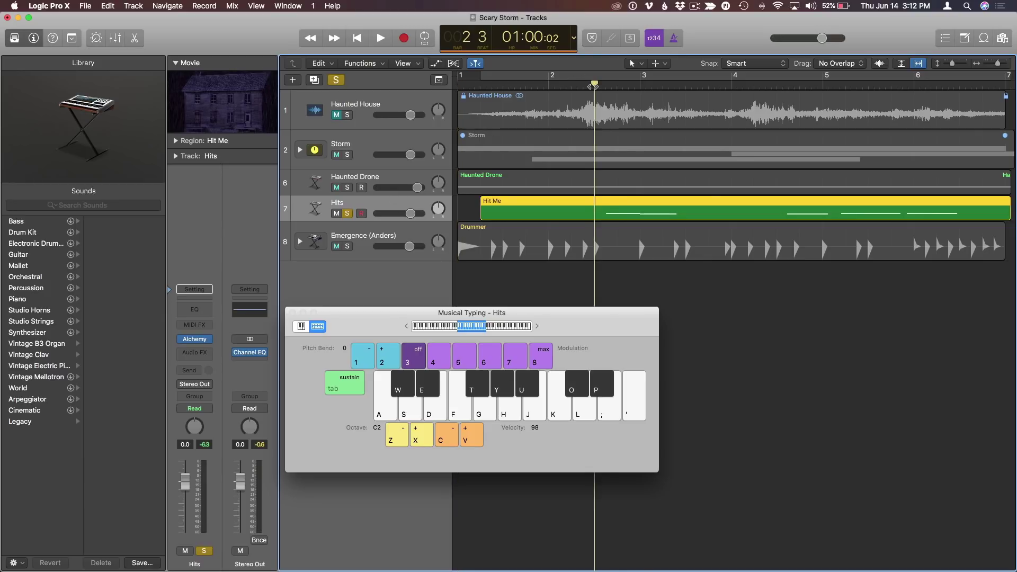
key(space)
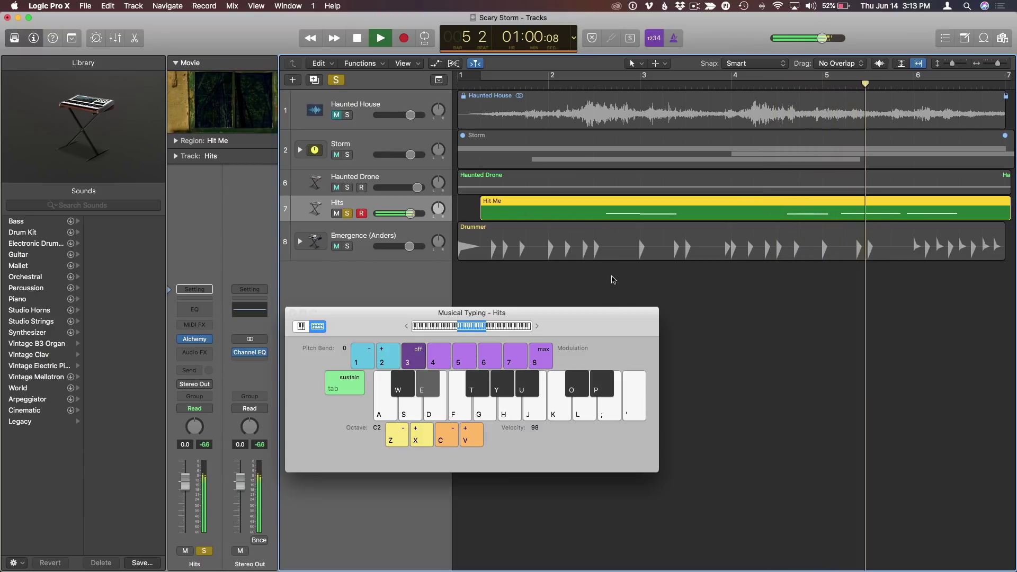
key(space)
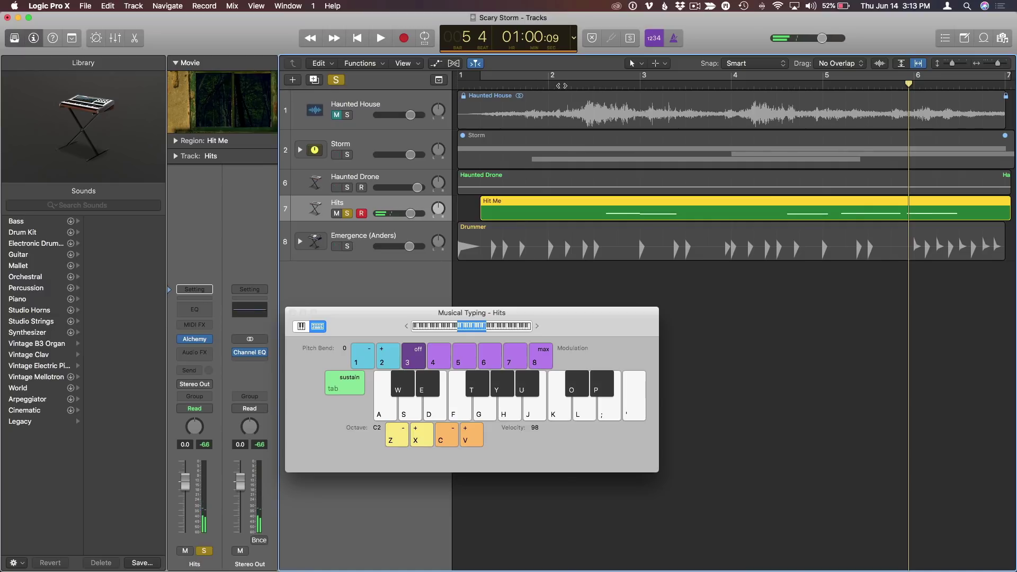
double_click(562, 85)
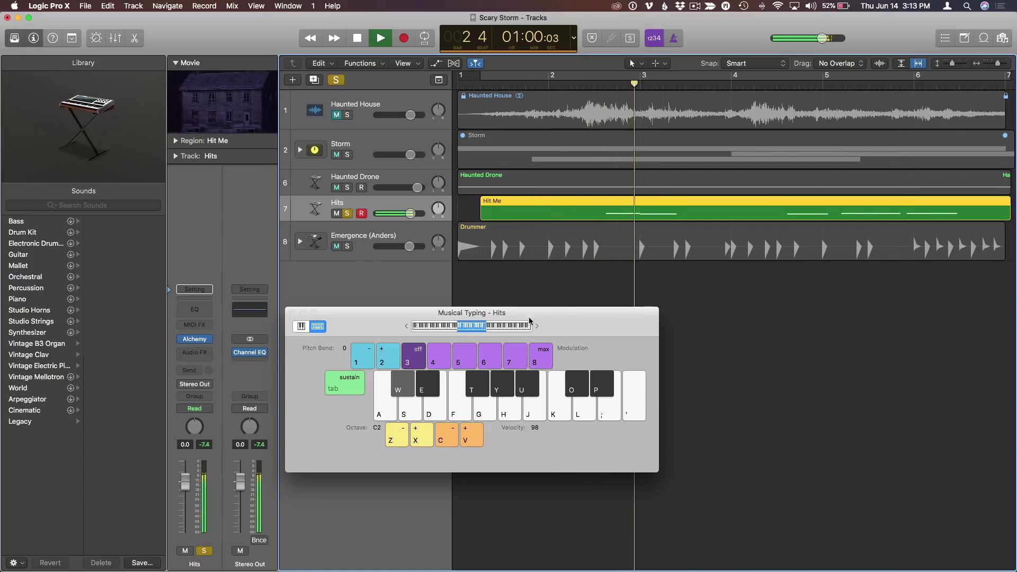
key(space)
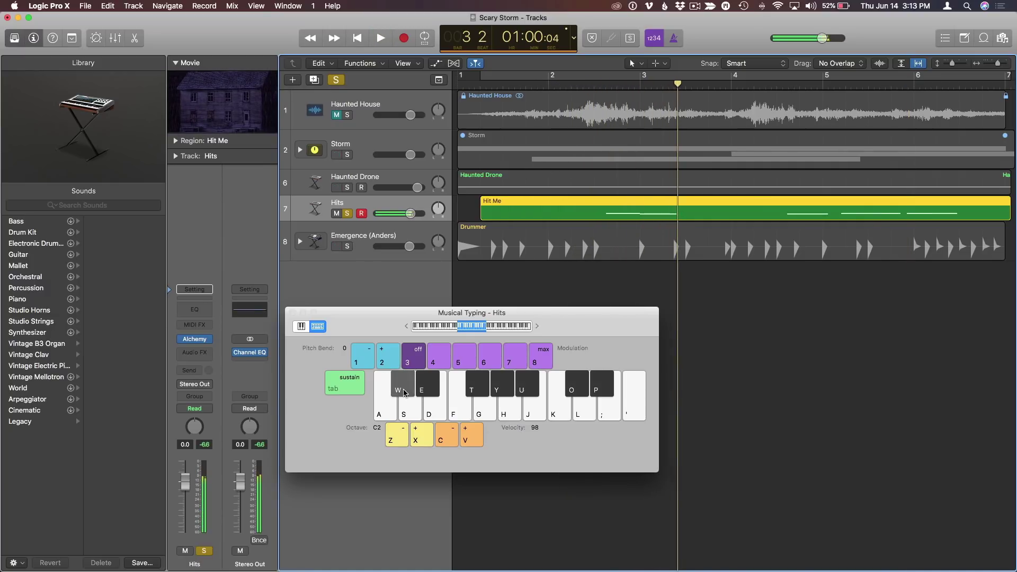
Step: Play several Hits notes on the Musical Typing keyboard, rising in pitch
click(446, 409)
click(447, 409)
click(489, 415)
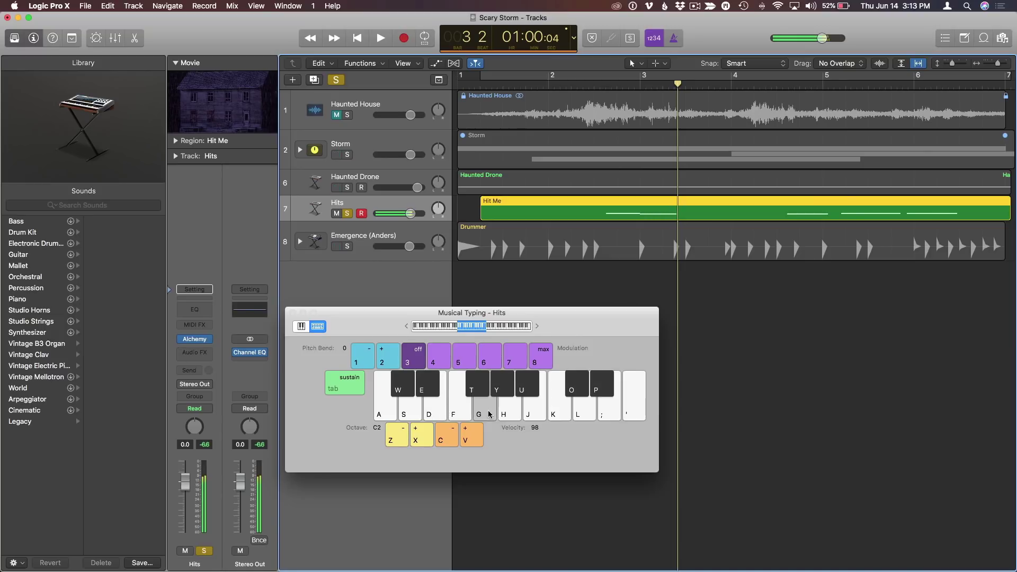
click(539, 415)
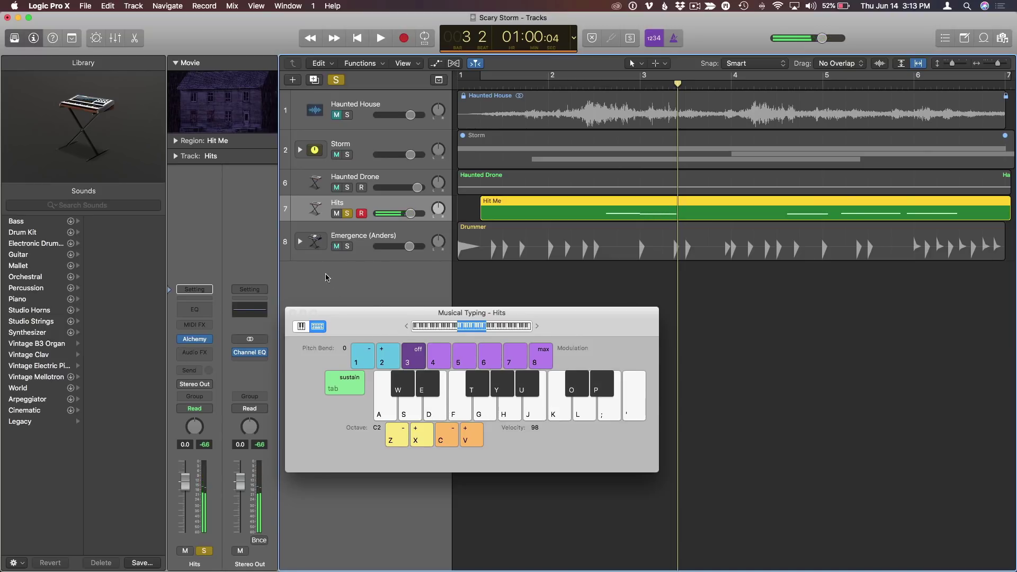
Step: Close Musical Typing, unsolo Hits, solo Emergence (Anders), and return the playhead to the start
click(293, 313)
click(347, 213)
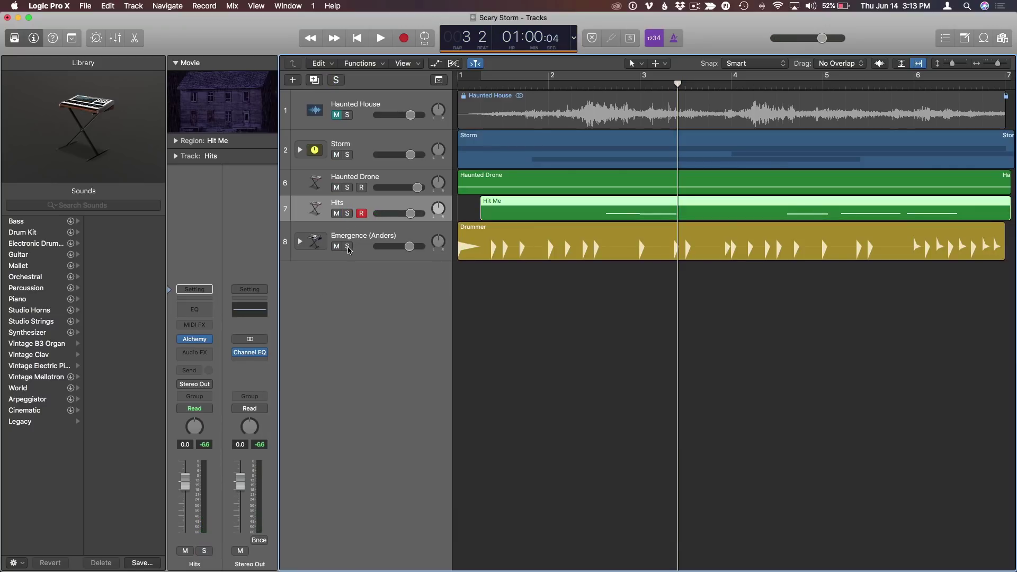
click(348, 246)
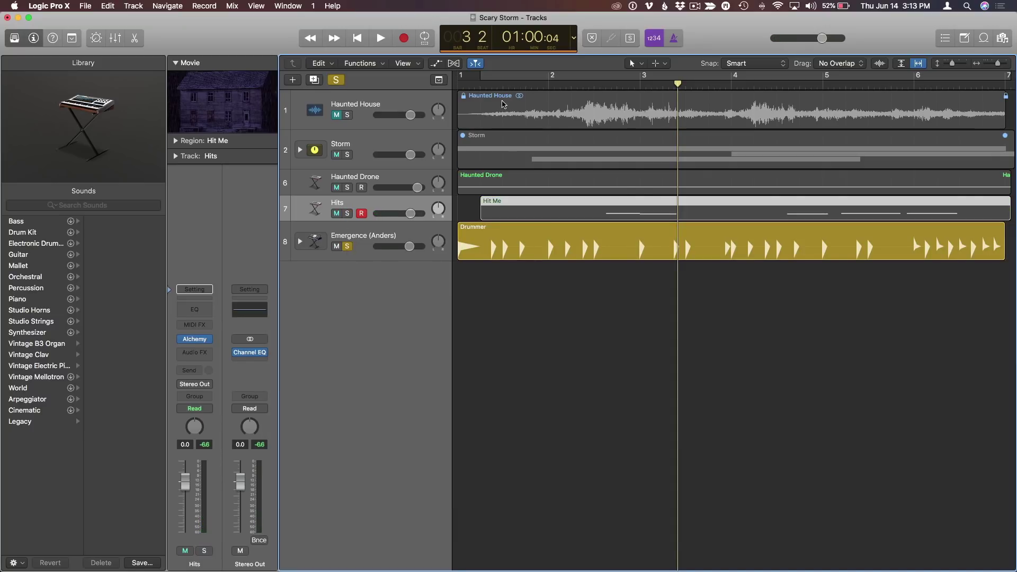
key(Return)
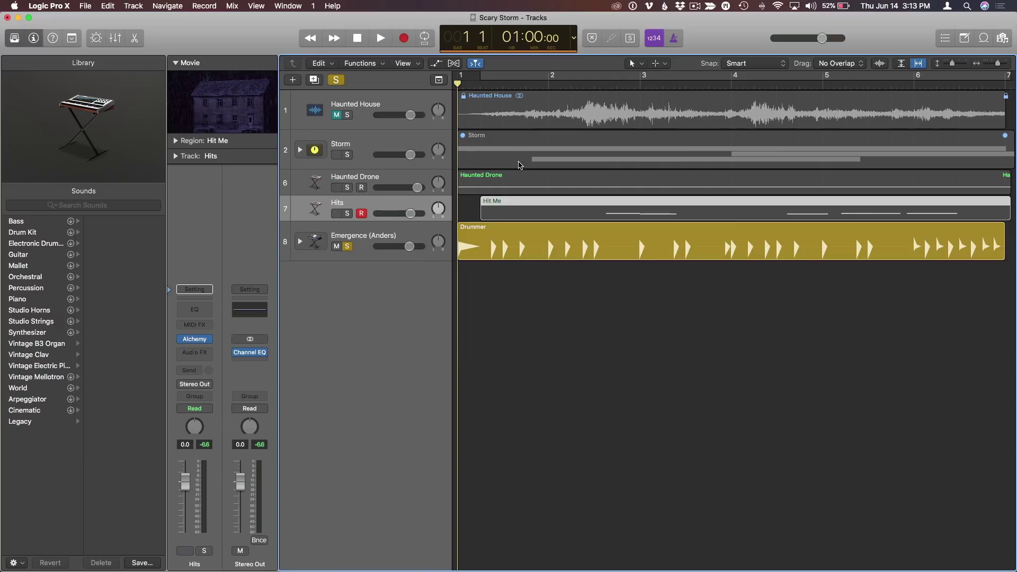
Step: Select the Emergence (Anders) drummer track to show Anders in the Drummer library
click(389, 240)
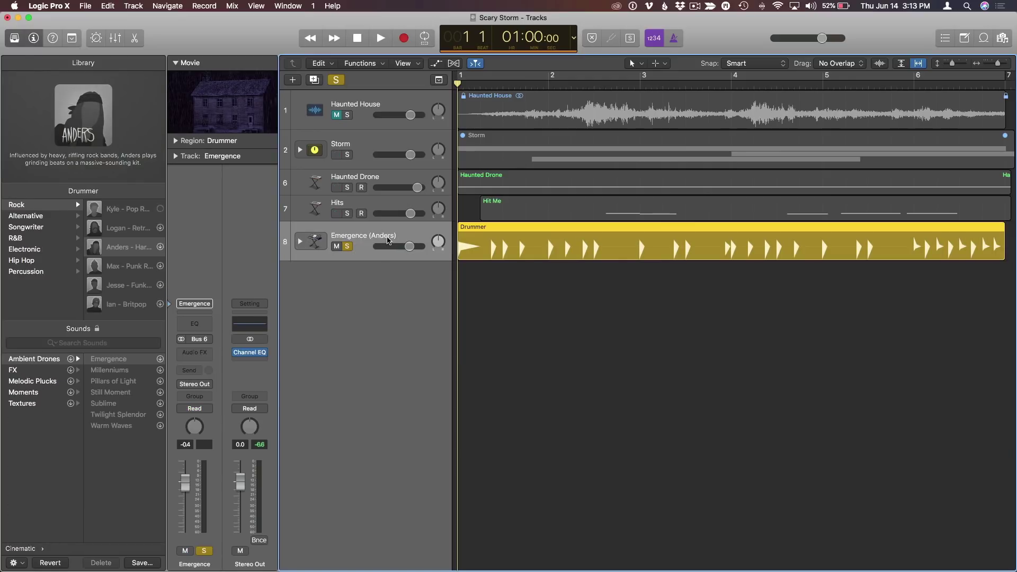
scroll(93, 406, left, 3)
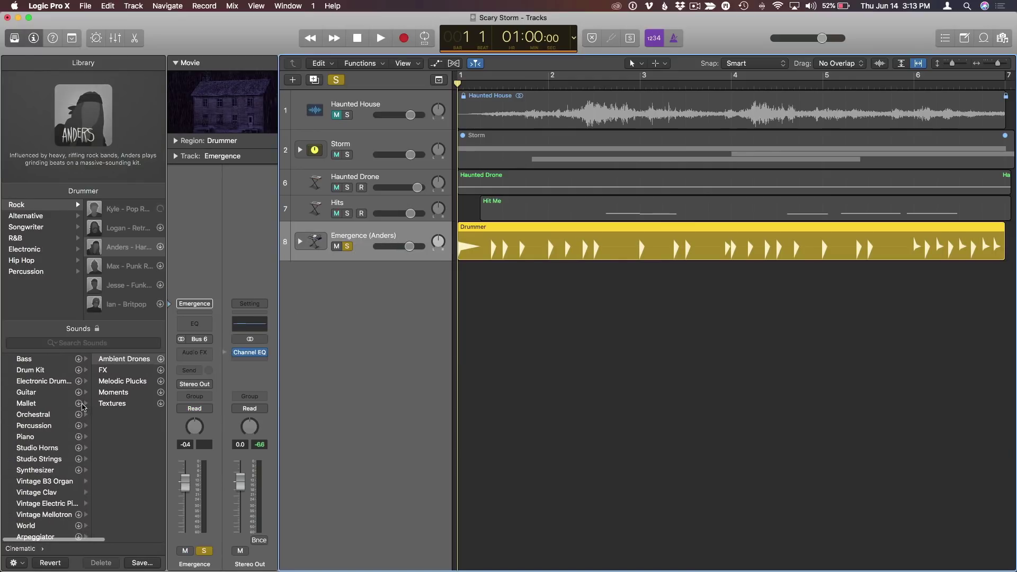
scroll(85, 406, down, 2)
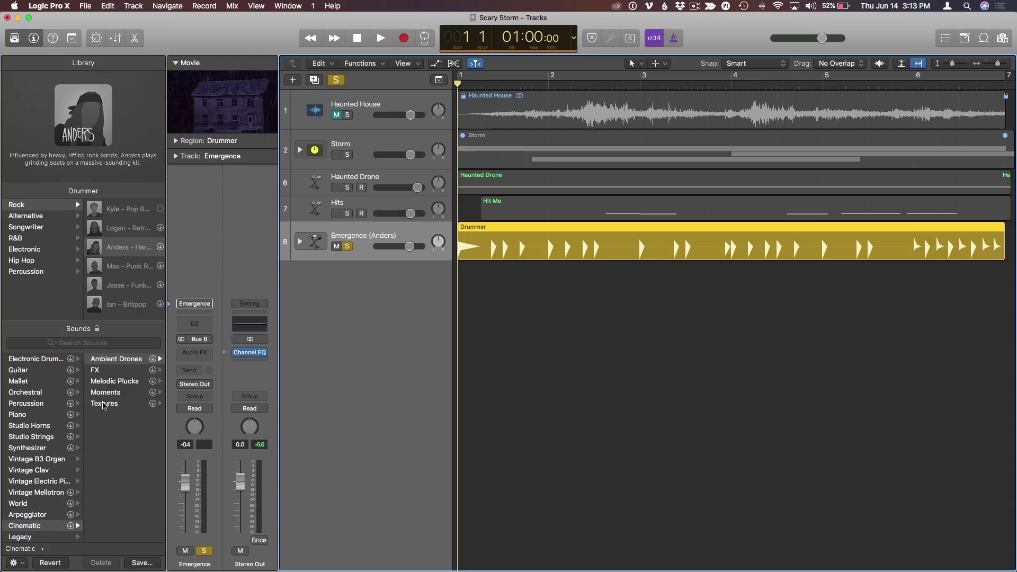
scroll(103, 406, right, 3)
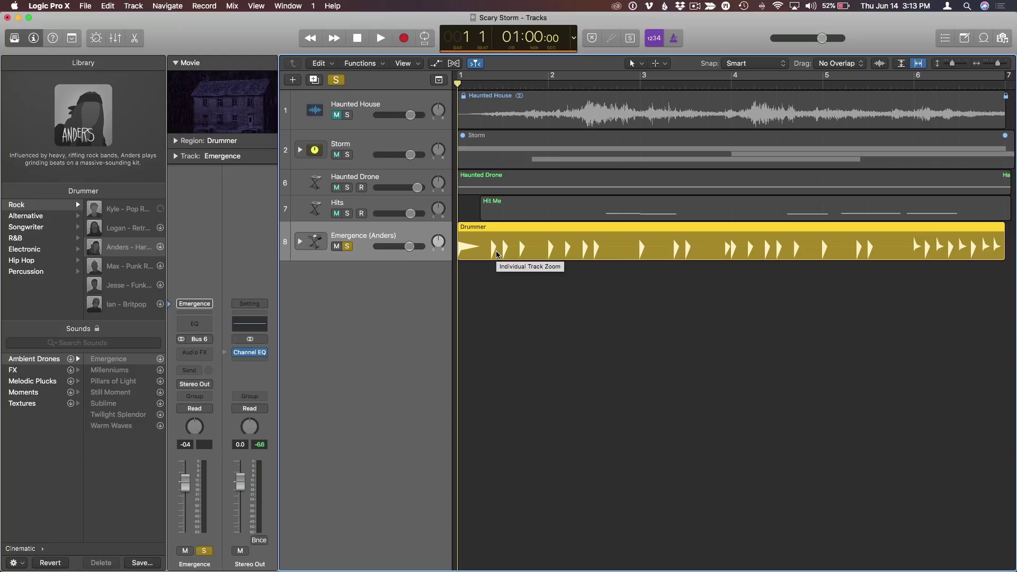
Step: Open the Drummer editor for the Emergence region, play the drummer part, then close the editor
double_click(497, 255)
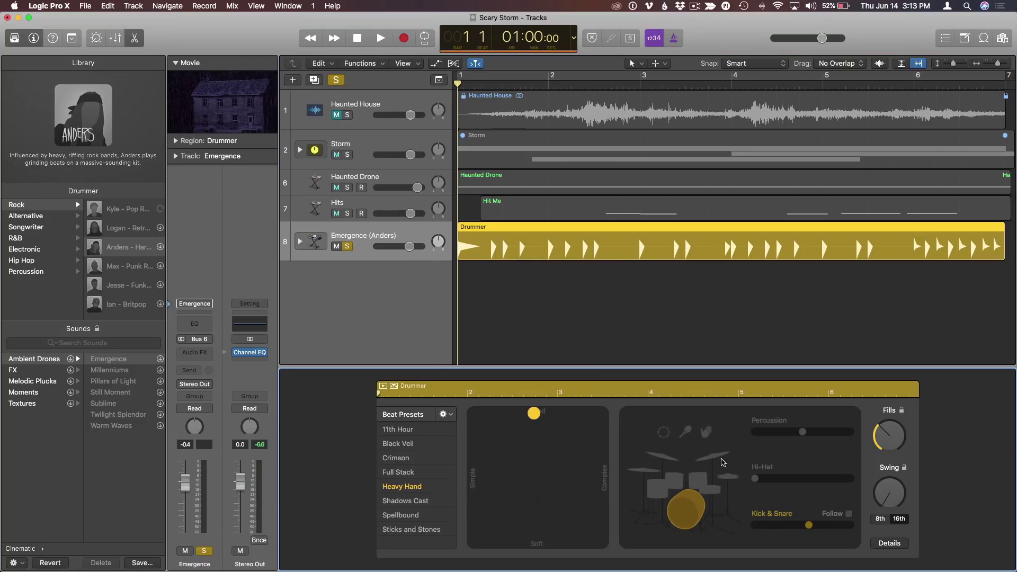
key(space)
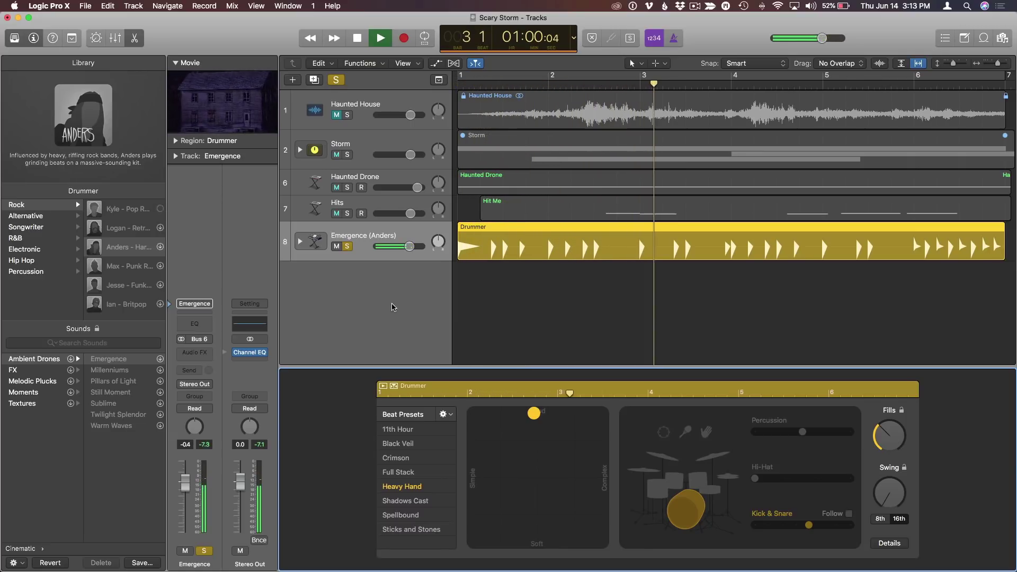
key(space)
key(e)
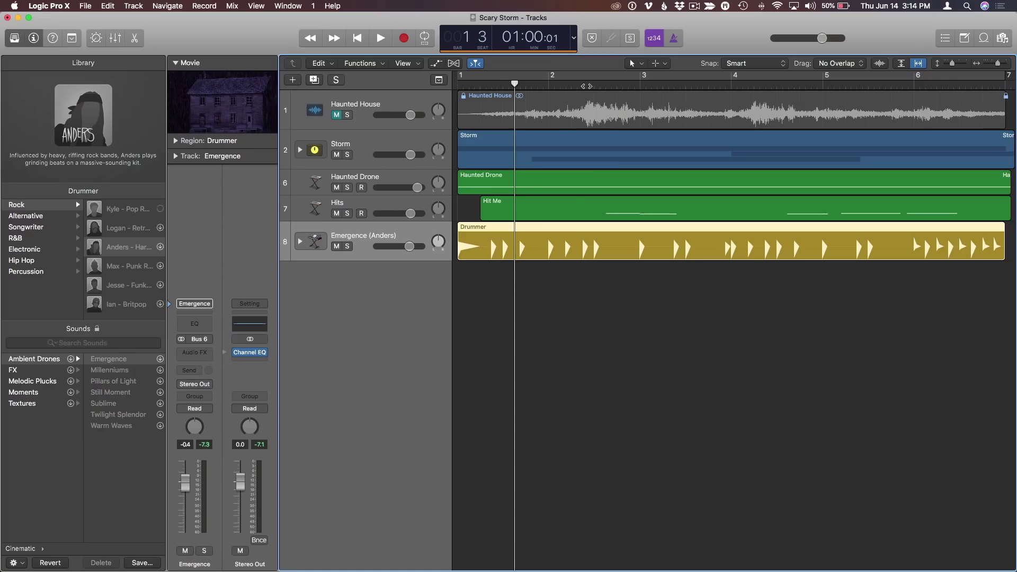
Step: Replay the full mix from just before bar 2 beat 3, toggle automation, and select Hits
click(598, 84)
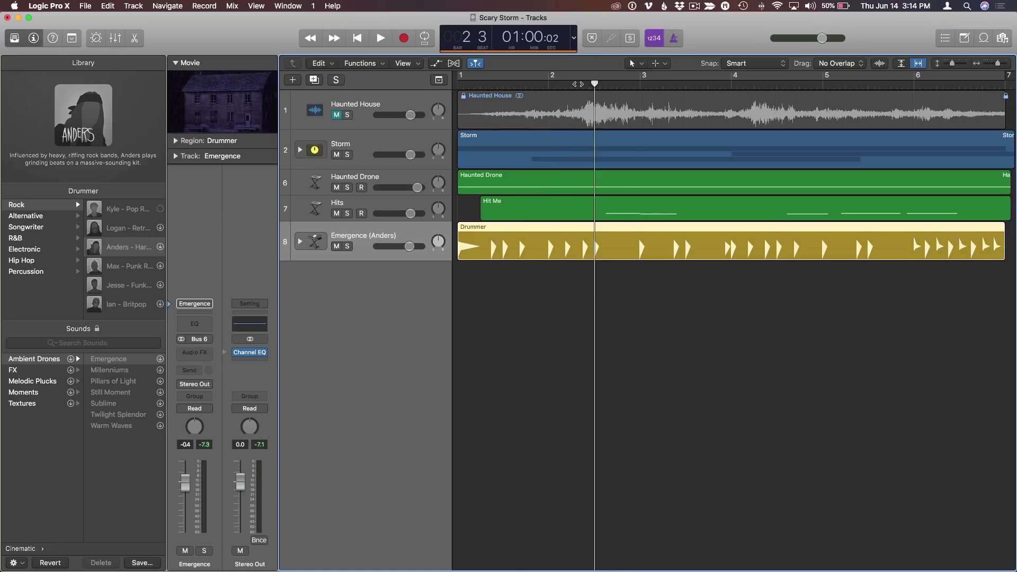
drag(596, 82, 577, 84)
key(space)
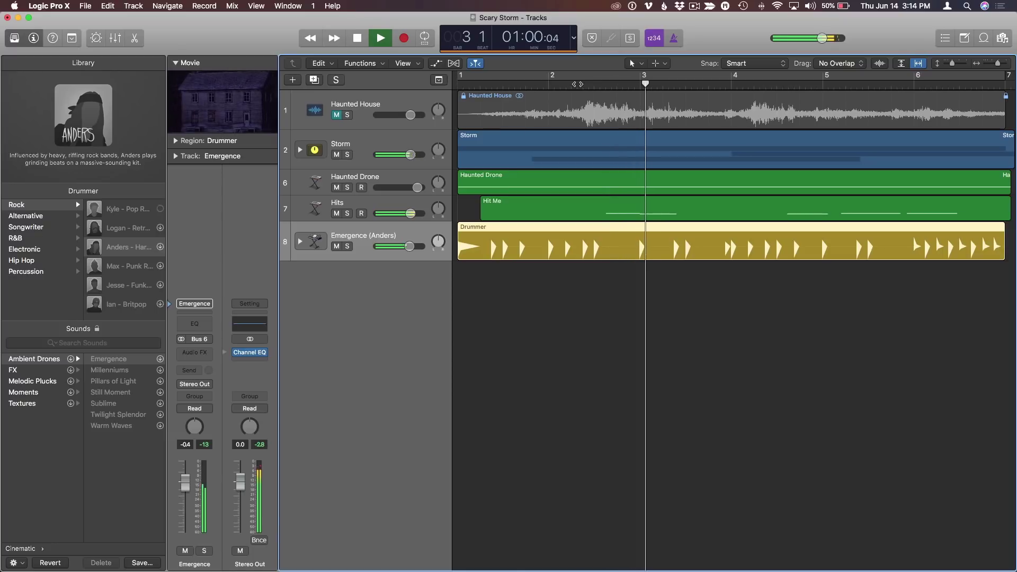
key(space)
key(space)
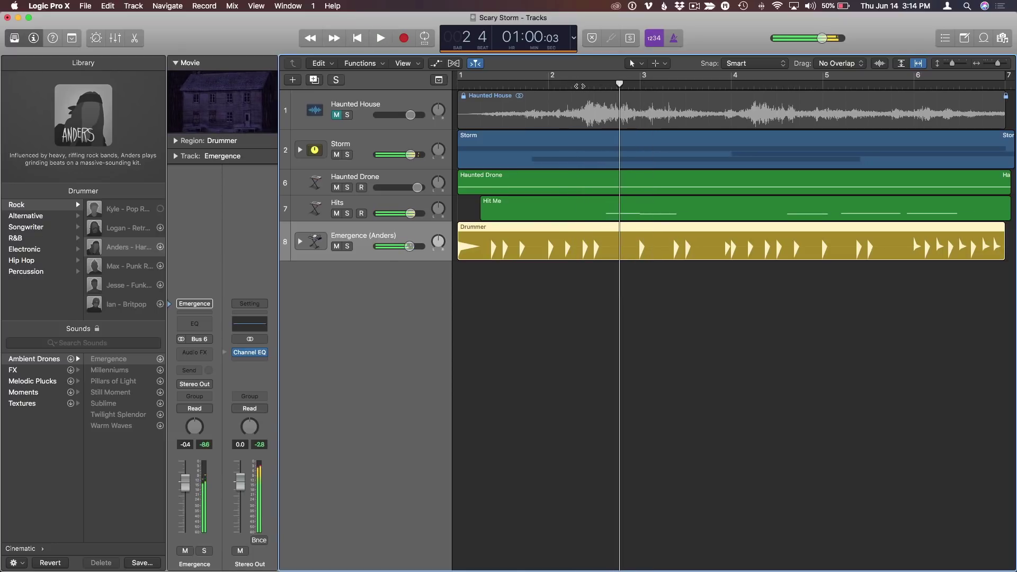
key(space)
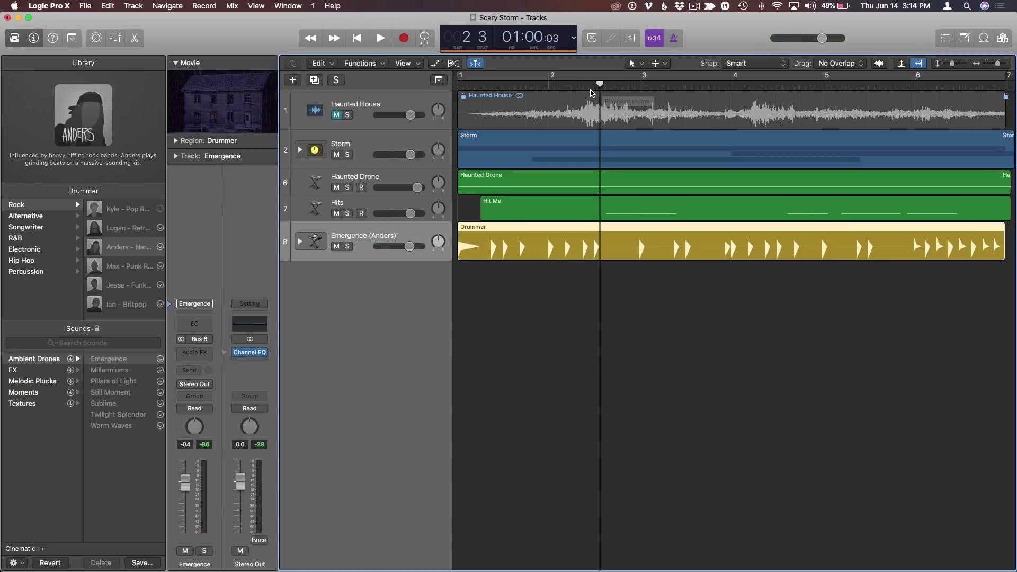
key(a)
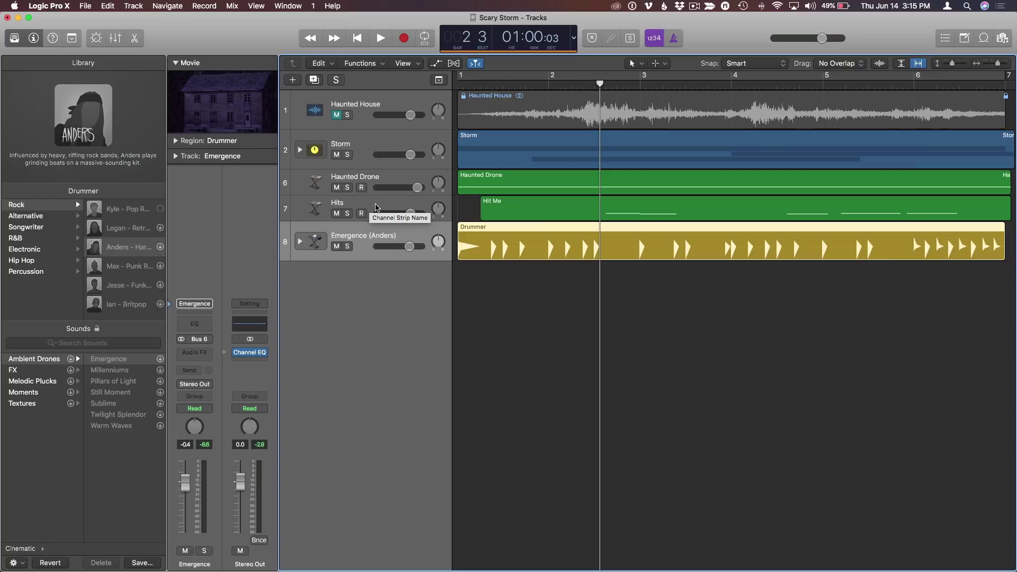
click(387, 206)
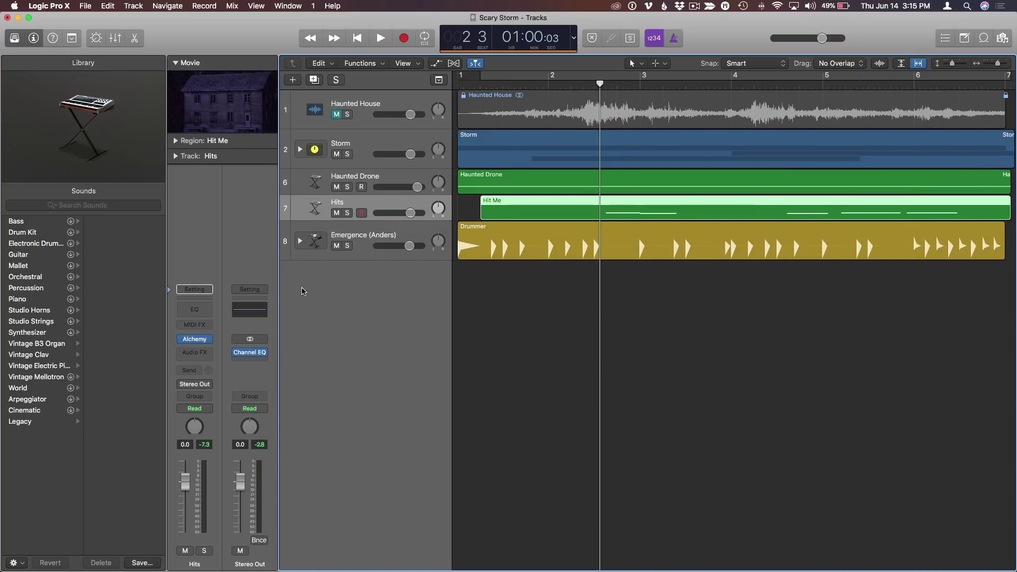
Step: Add a Hits send to Bus 12 at minimum level, creating Aux 12 with No Output
click(187, 376)
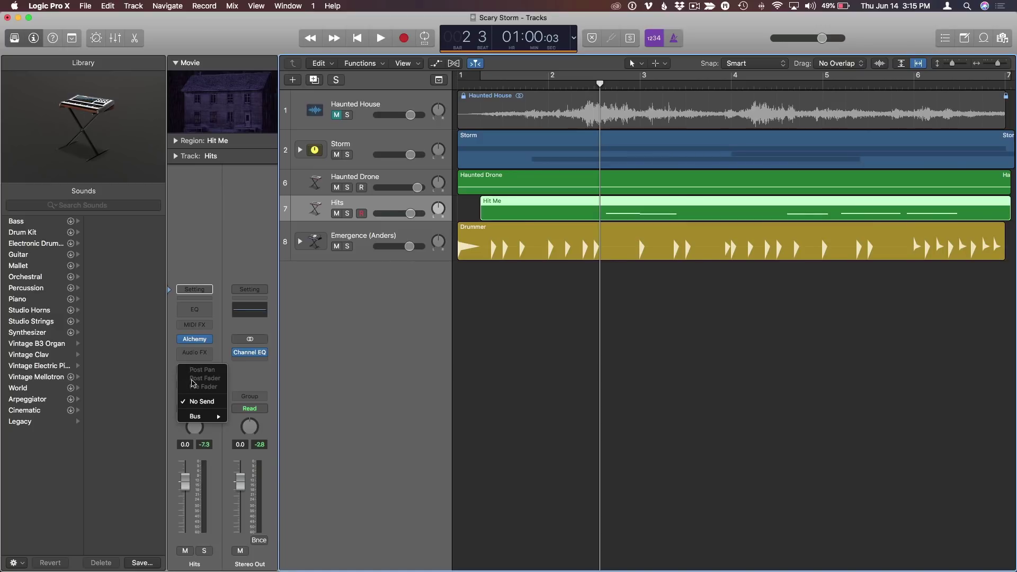
mouse_move(196, 419)
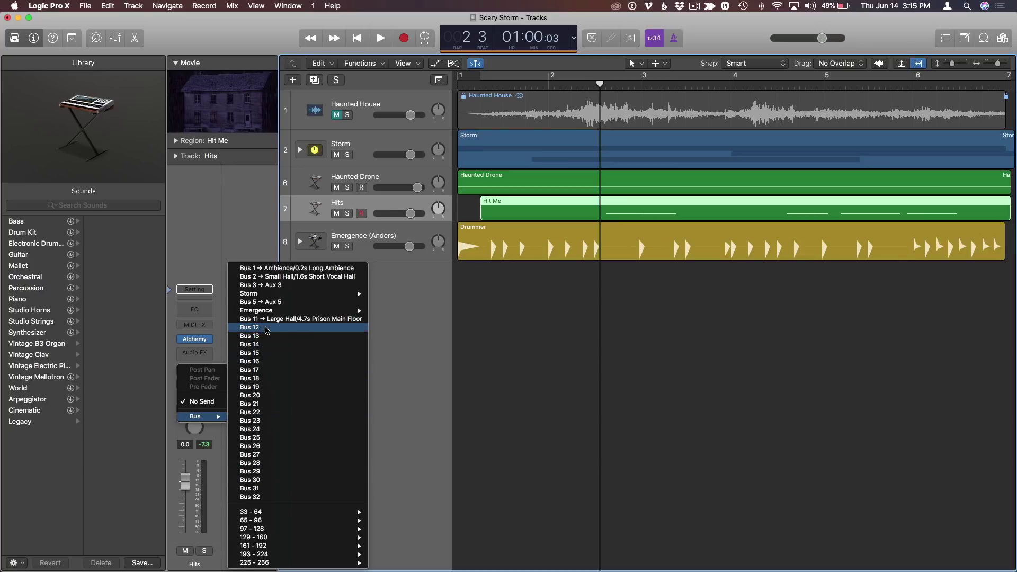
click(266, 328)
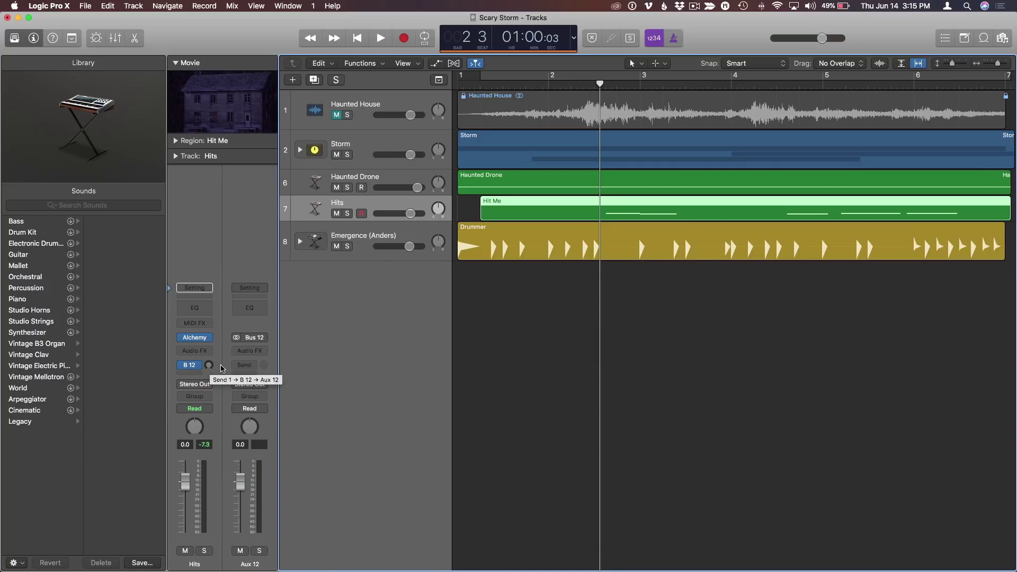
drag(209, 365, 209, 395)
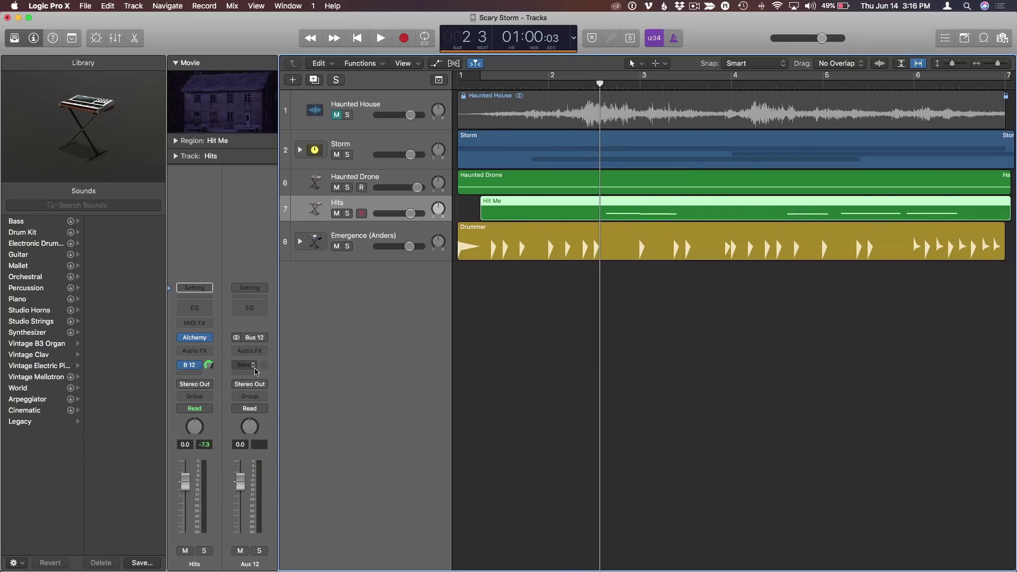
click(256, 385)
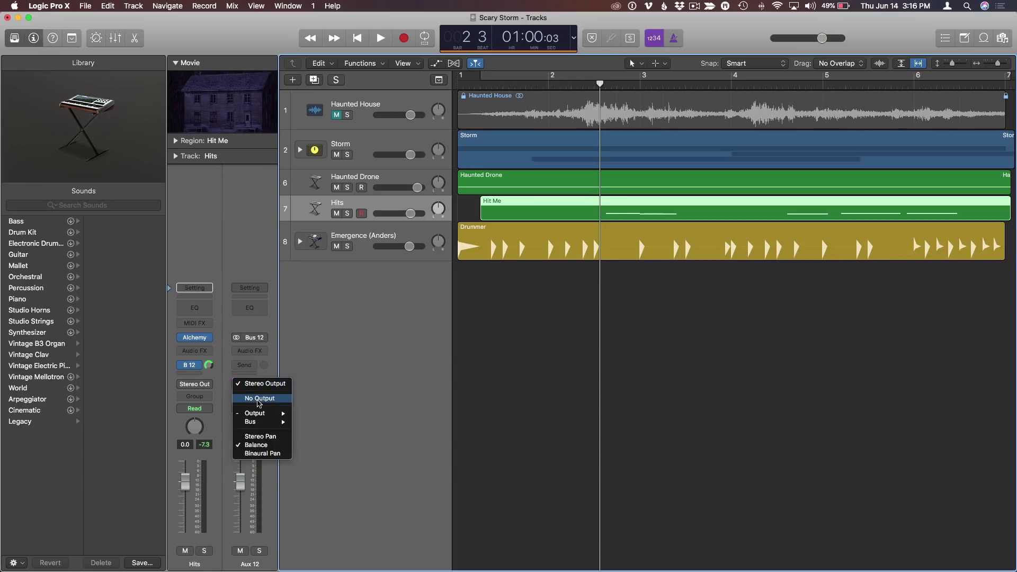
click(259, 401)
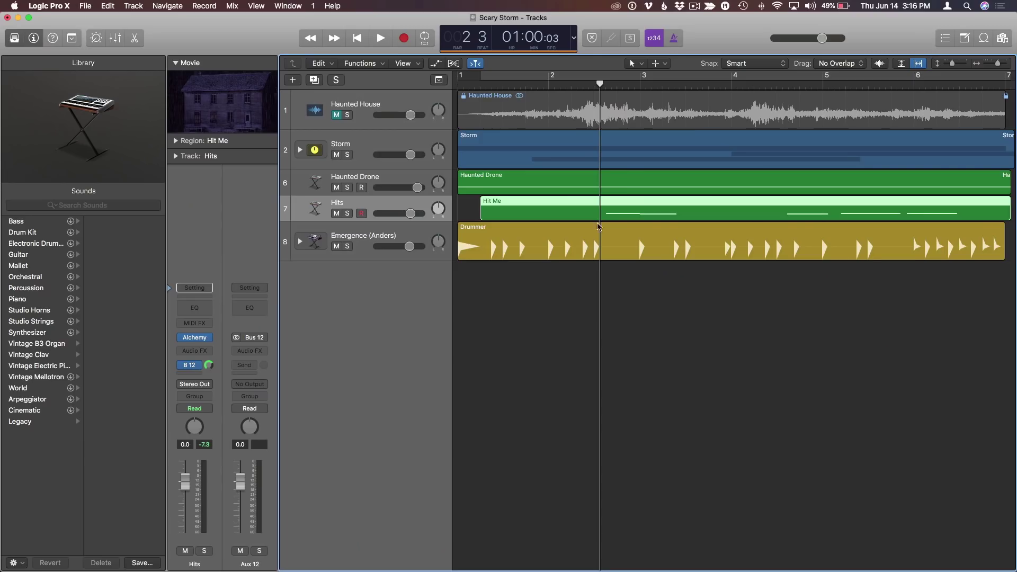
Step: Play back briefly, select the Storm stack, and expand then collapse its sub-tracks
key(space)
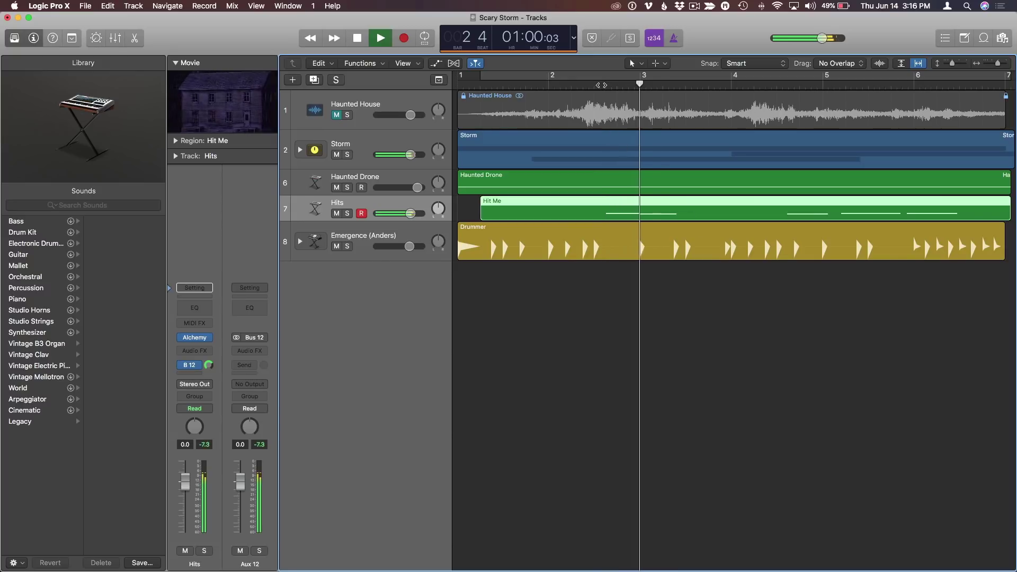
key(space)
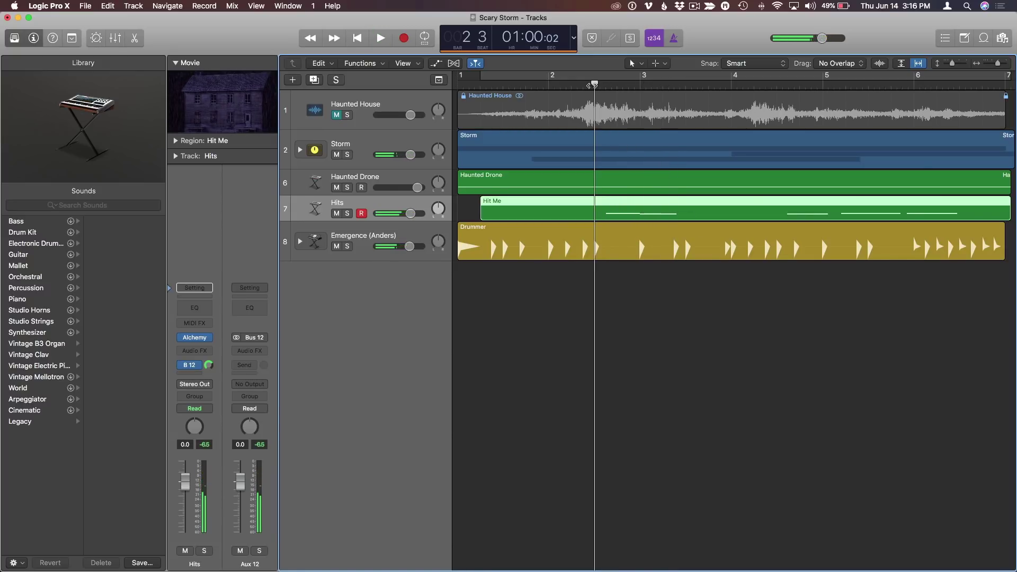
click(379, 144)
click(300, 150)
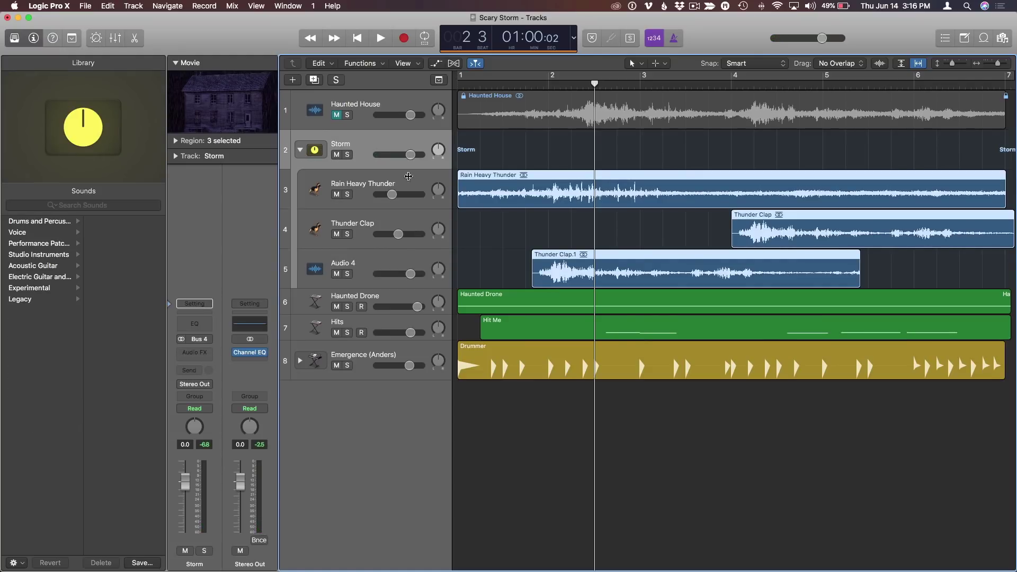
click(299, 151)
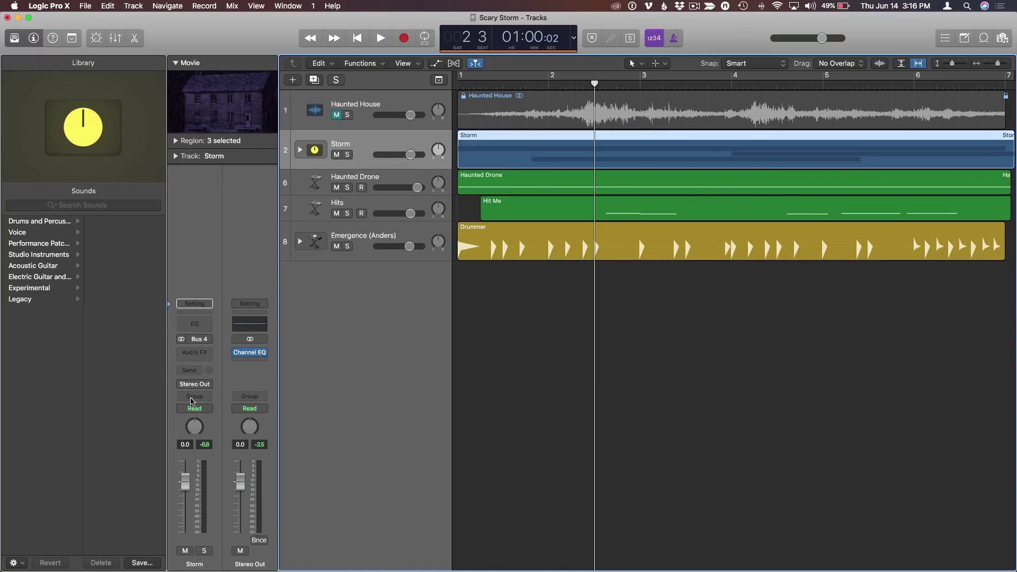
Step: Browse Storm's Audio FX list toward Dynamics > Compressor, then dismiss it without inserting
click(200, 364)
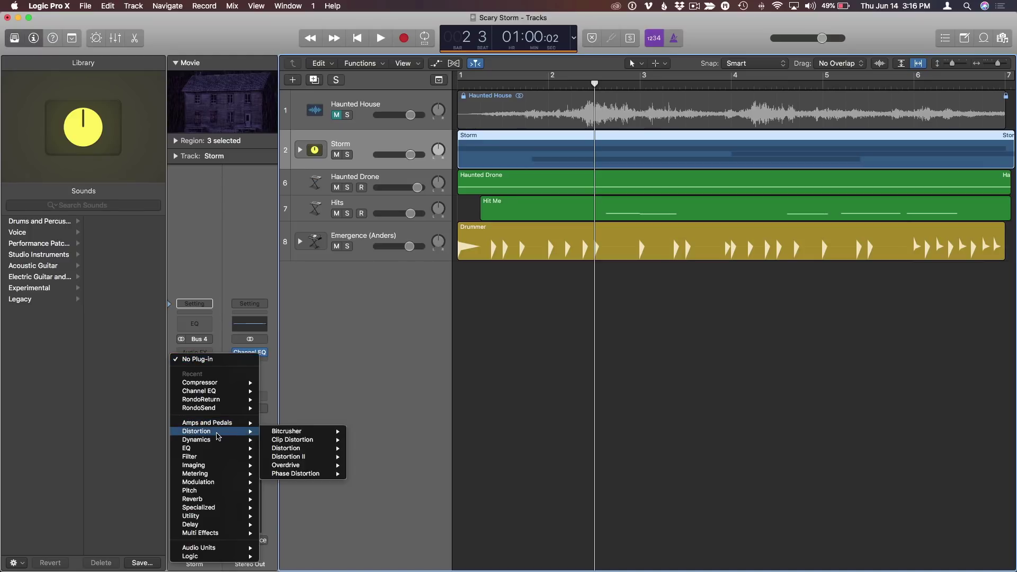
mouse_move(217, 440)
mouse_move(303, 449)
key(Escape)
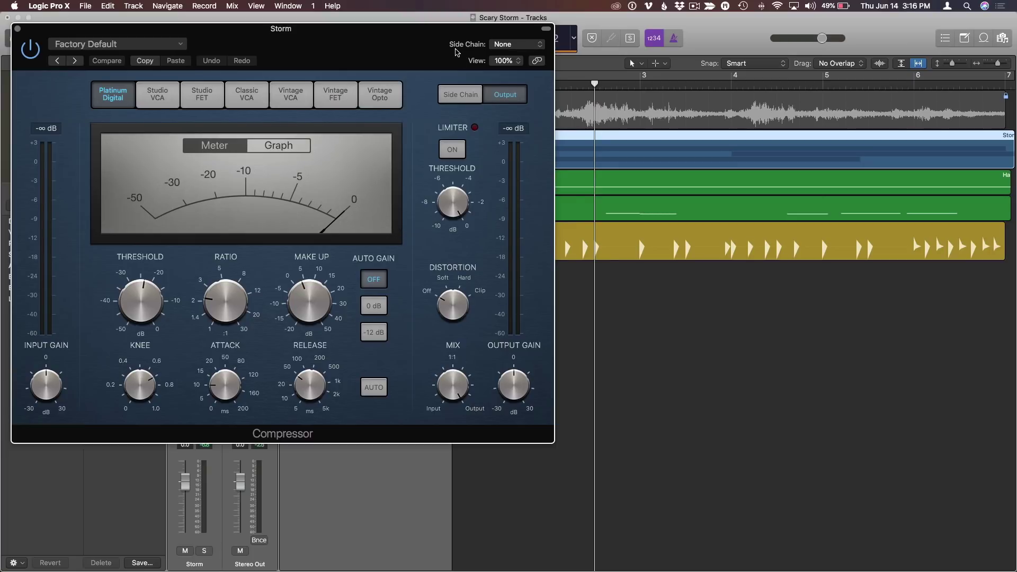
Step: Set the Storm compressor's side chain source to Bus 12 carrying Hits
click(528, 46)
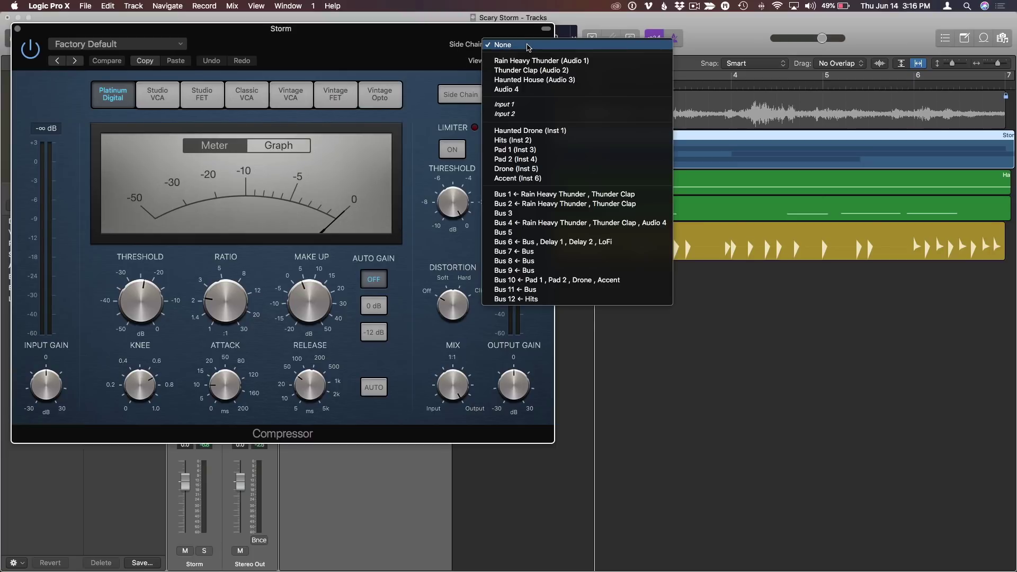
click(559, 300)
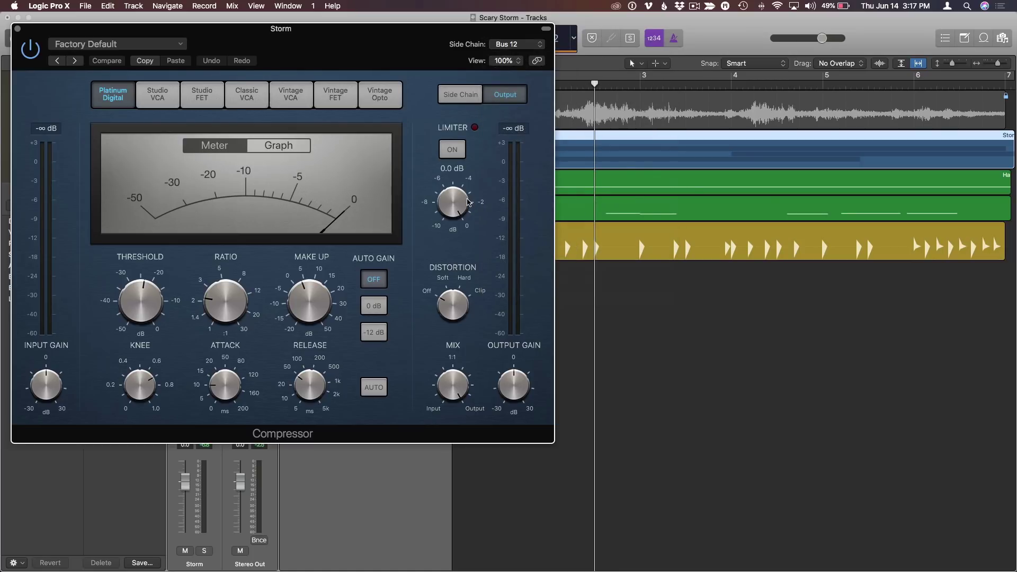
click(469, 202)
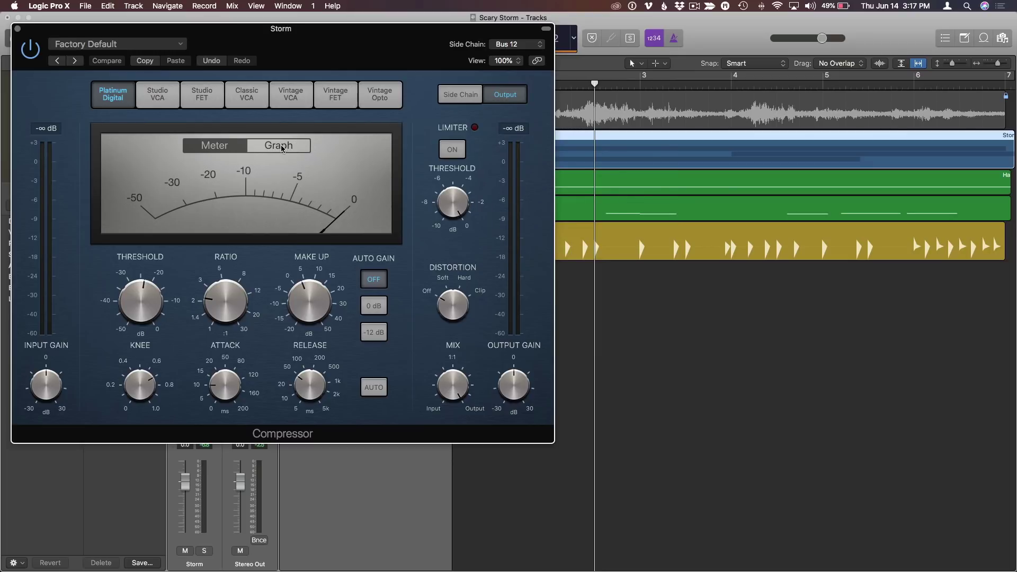
Step: Show the compressor's gain graph and raise the threshold to about -40 dB
click(282, 148)
drag(310, 35, 338, 38)
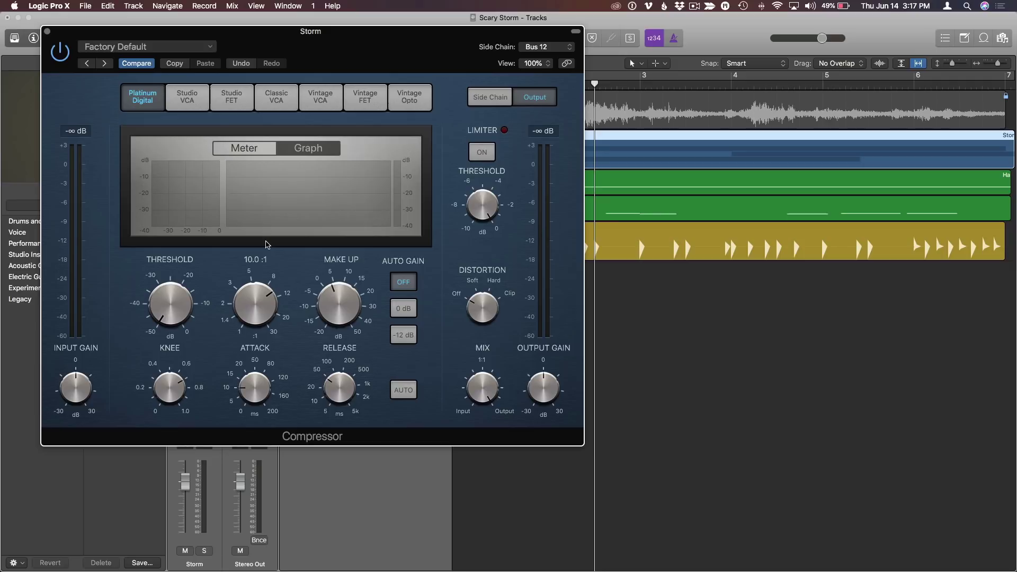
drag(156, 306, 158, 288)
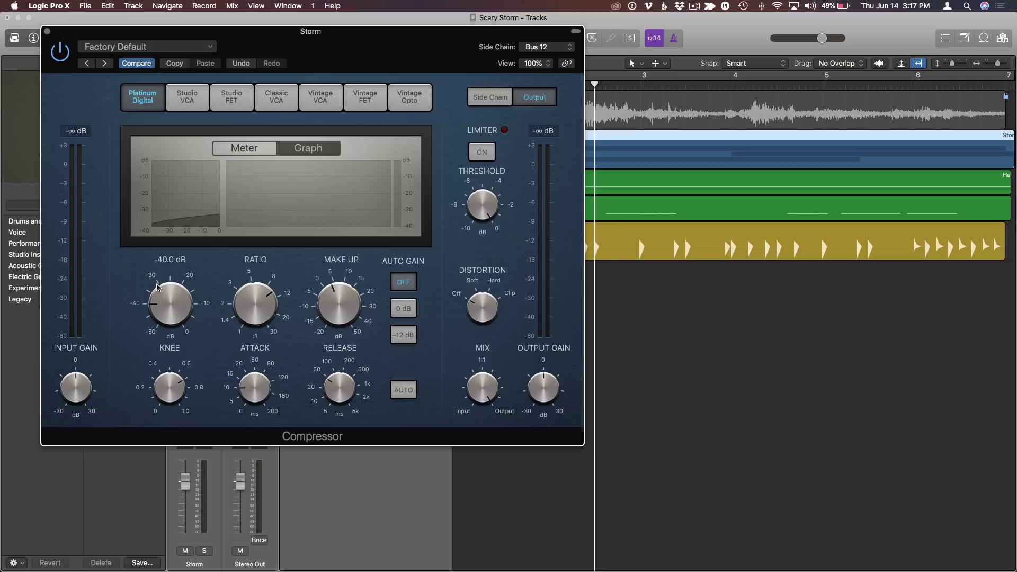
Step: Play the score from the beginning to watch the Storm compressor duck on each hit
key(Return)
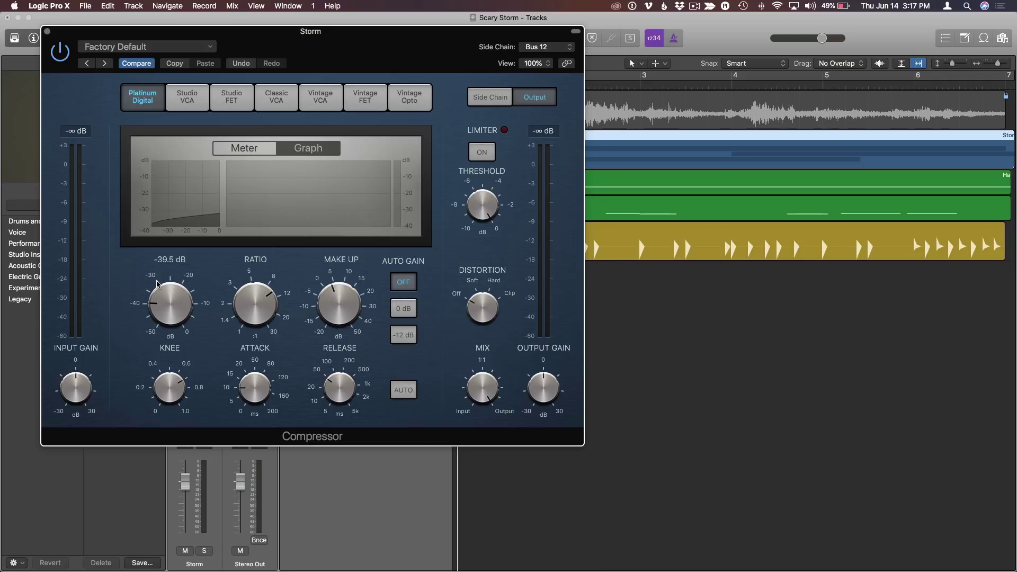
key(space)
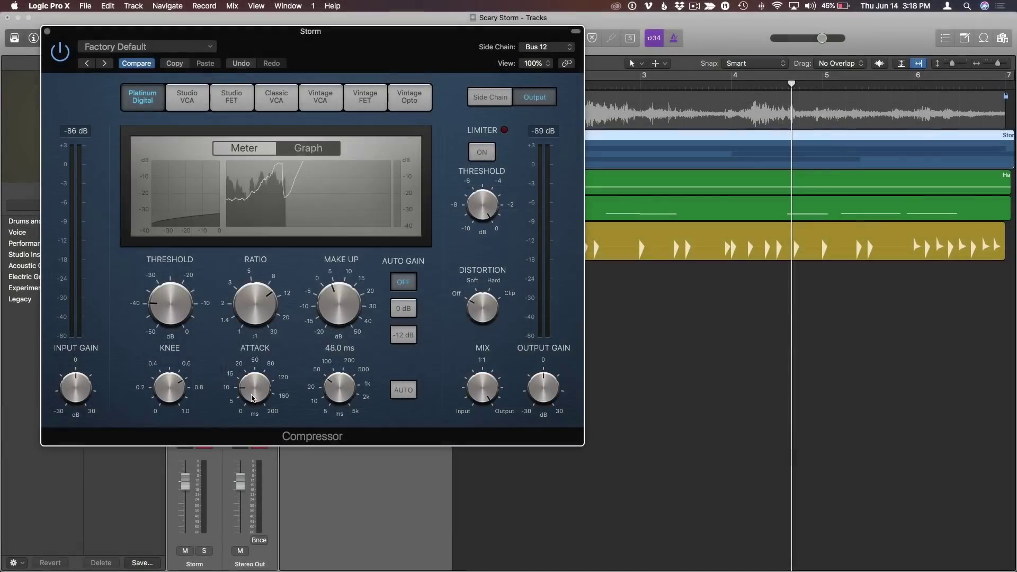
Step: Shorten the Storm compressor's attack to about 4 ms
drag(252, 398, 262, 404)
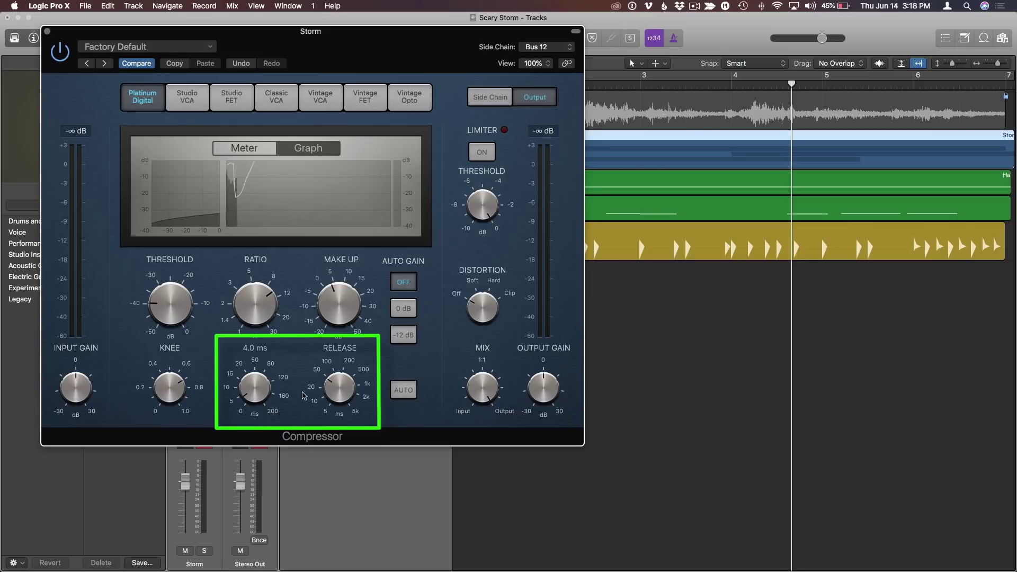
mouse_move(331, 387)
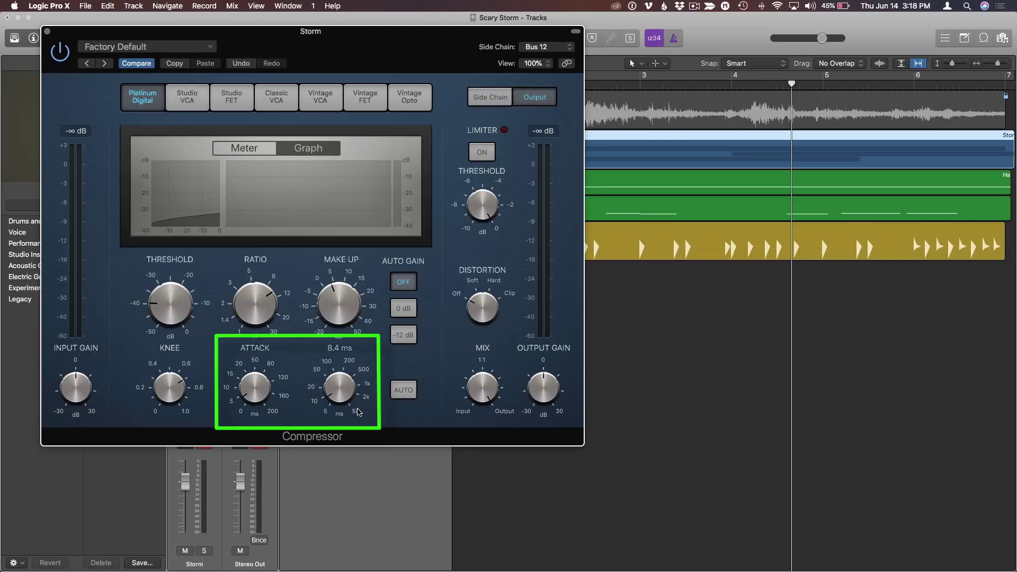
mouse_move(293, 313)
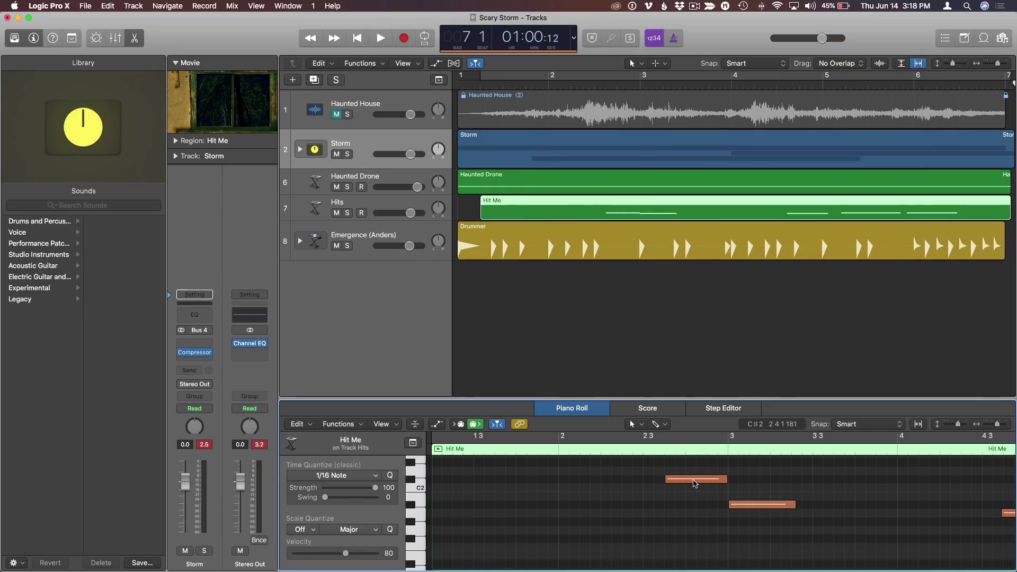
Step: Move two Hit Me notes earlier, one lower and one up to B1, then audition from the start
drag(695, 484, 597, 539)
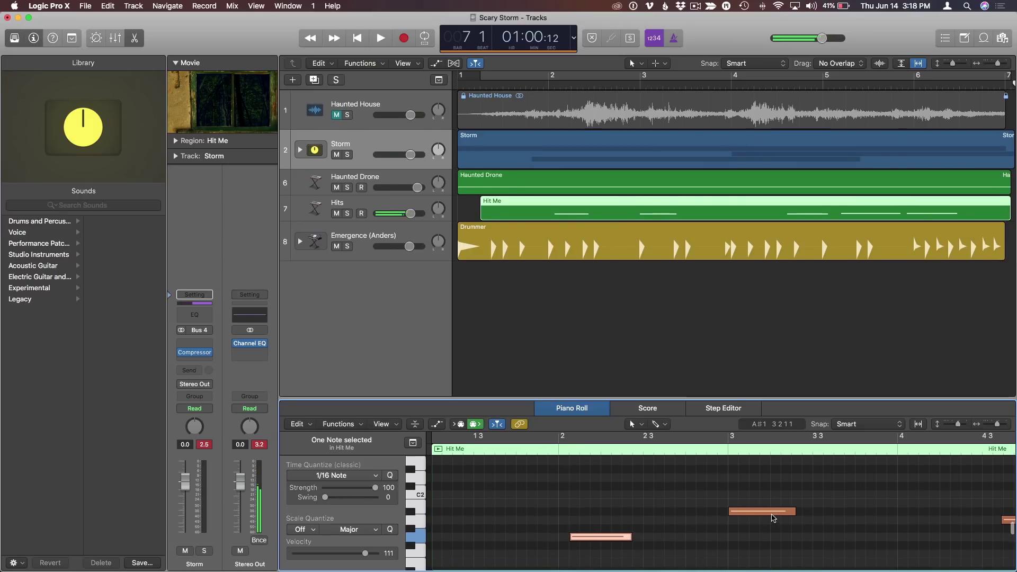
drag(769, 517, 707, 511)
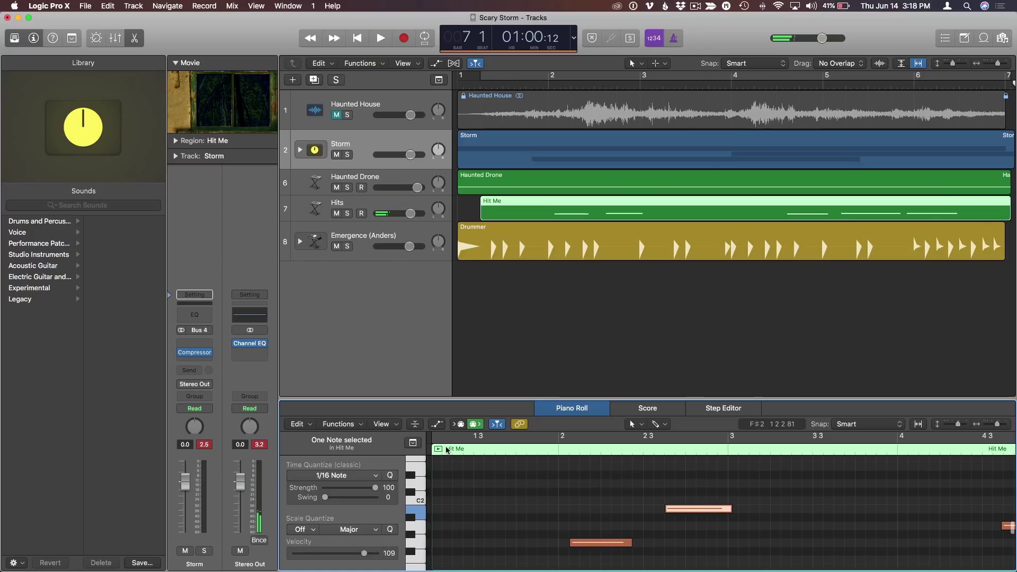
key(Return)
key(space)
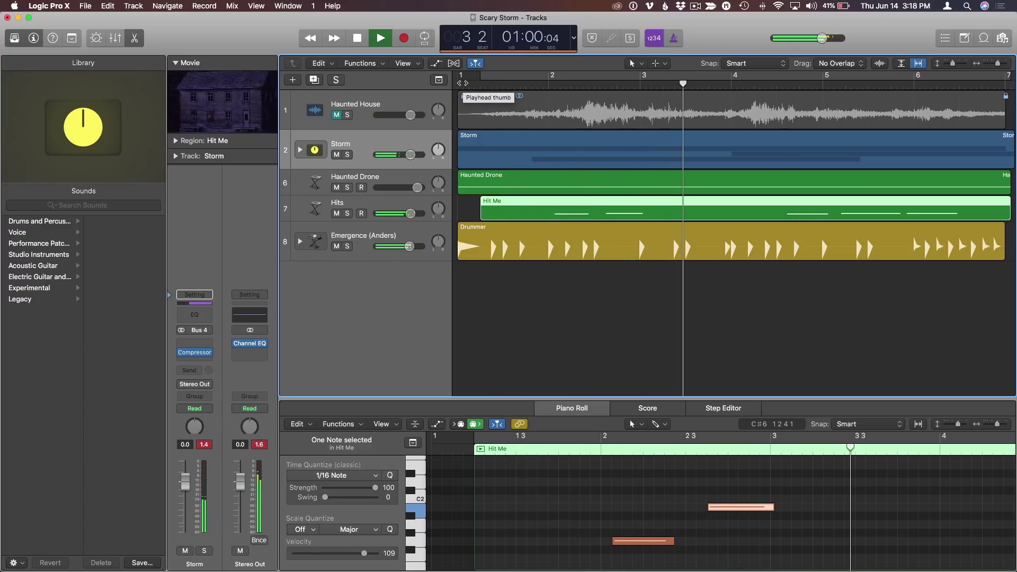
key(space)
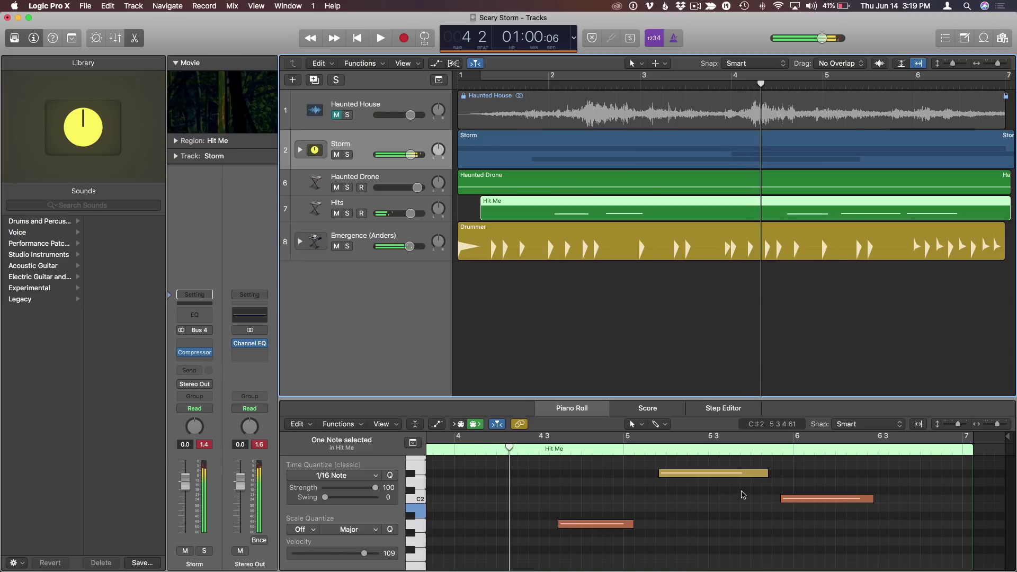
Step: Shift the upper Hit Me note later and the lower one earlier, then replay from the start
scroll(731, 490, left, 3)
scroll(727, 487, left, 6)
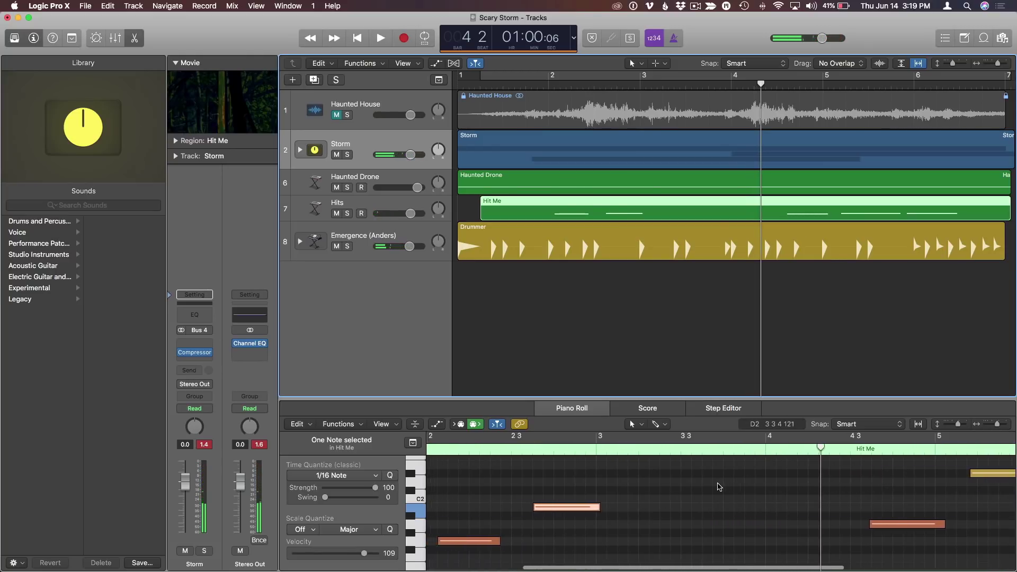
drag(714, 510, 769, 509)
drag(613, 541, 511, 532)
click(785, 507)
drag(786, 508, 803, 508)
key(Return)
key(space)
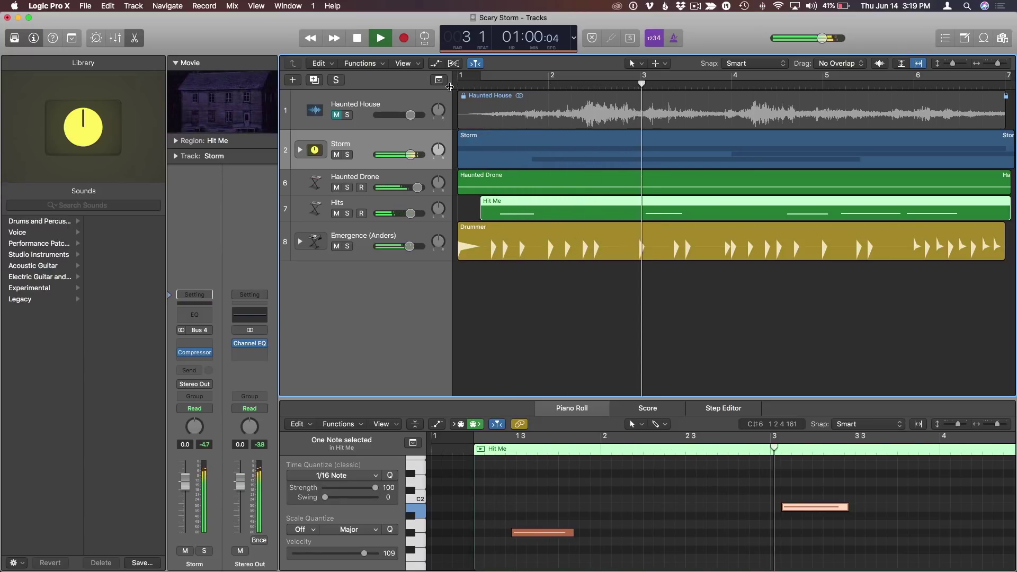
Step: Stop playback of the haunted-house score at bar 3 beat 3
key(space)
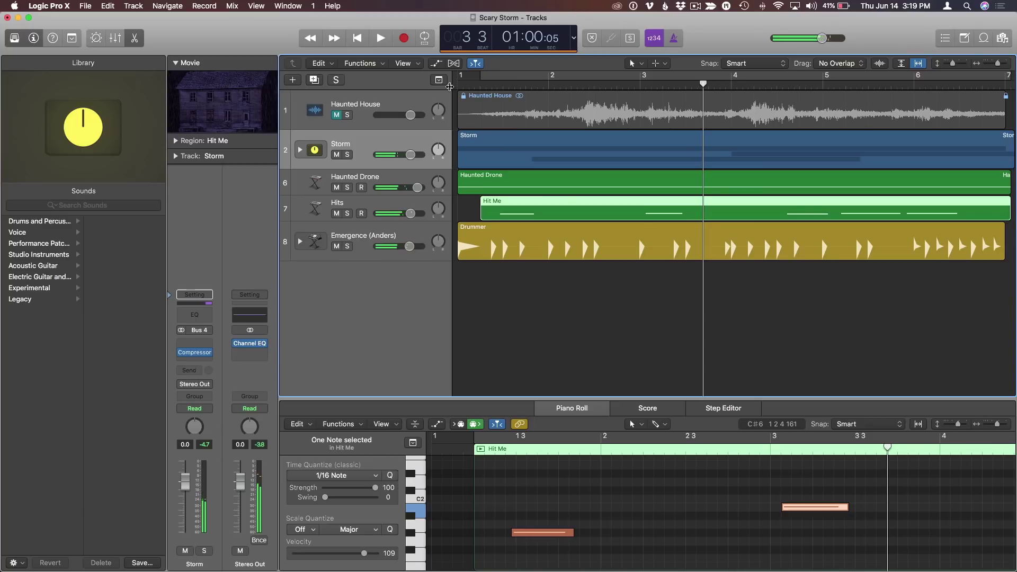